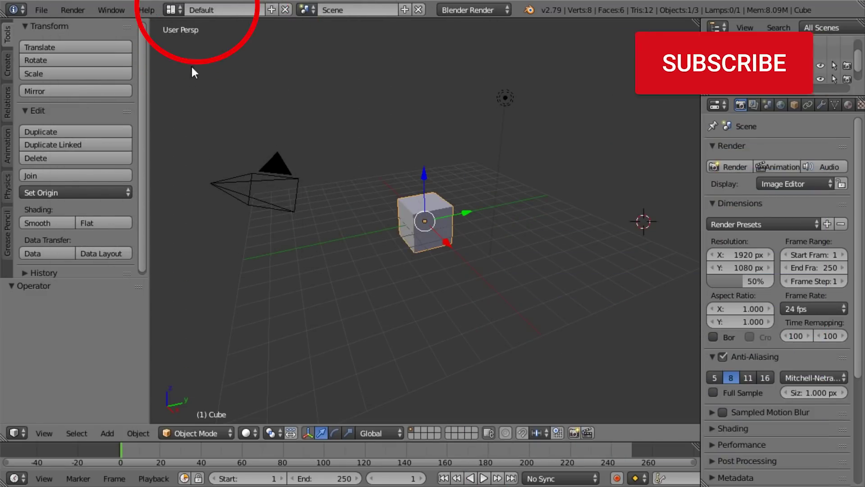
Switch to the Video Editing layout and add loud_29.97fps_1080p.mp4 from the Blender cache folder to the sequencer
left_click(176, 8)
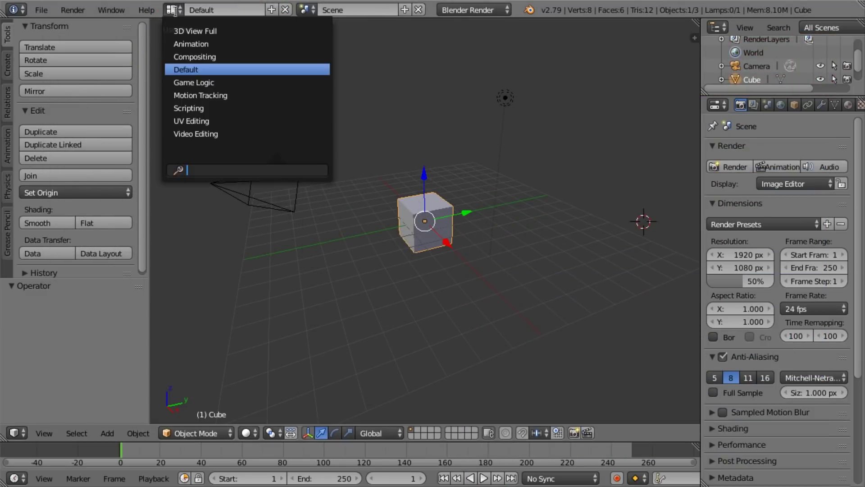
left_click(219, 134)
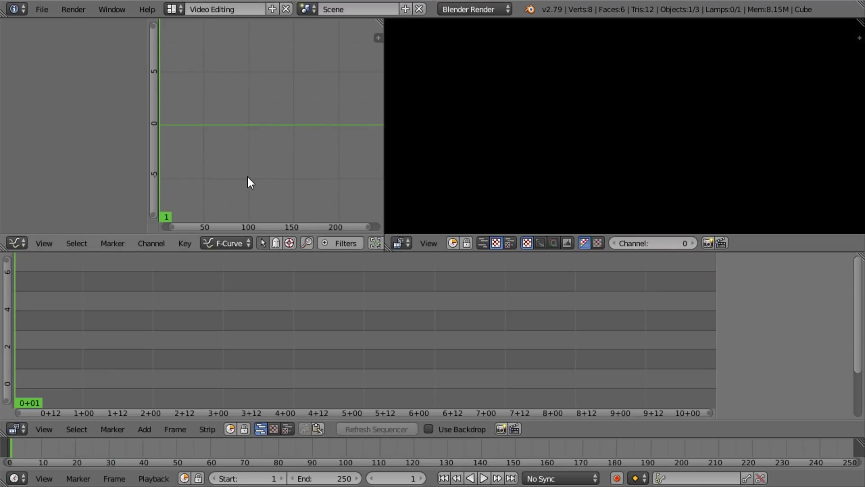
left_click_drag(864, 121, 675, 121)
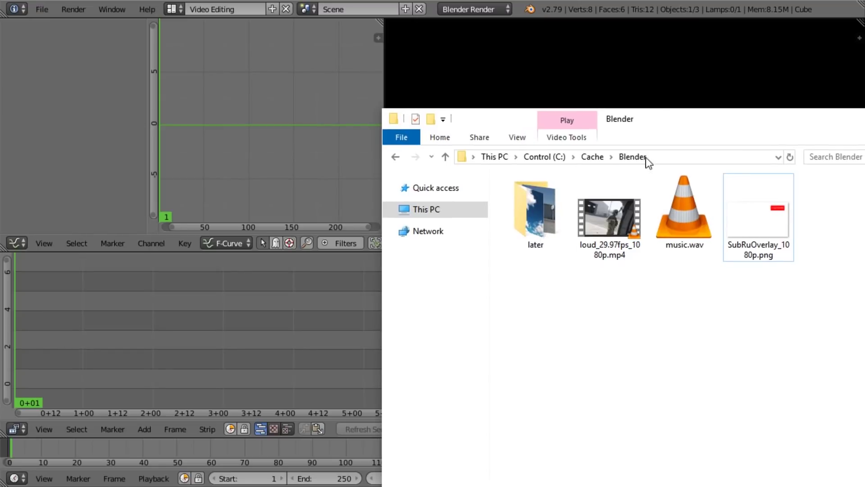
left_click(618, 215)
left_click_drag(618, 216, 315, 278)
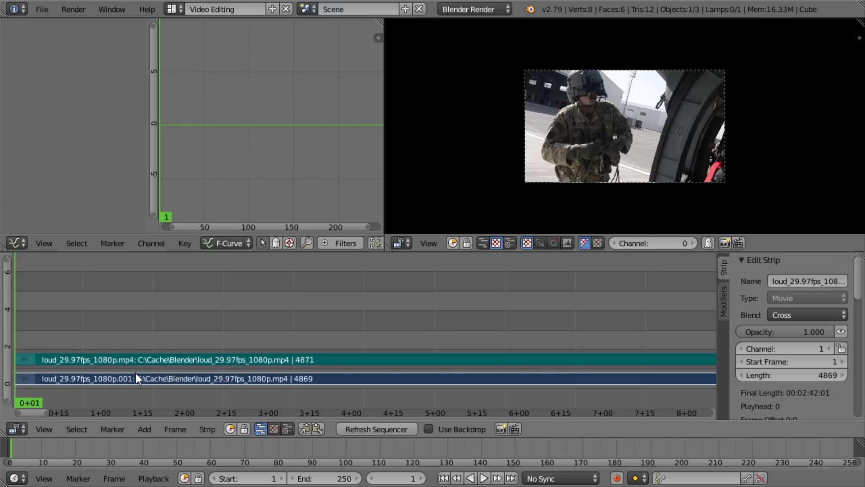
Examine the imported video and audio strips along the length and channels of the sequencer timeline
scroll(266, 299, "down", 5)
scroll(288, 306, "down", 2)
scroll(293, 307, "up", 4)
middle_click_drag(330, 315, 210, 315)
middle_click_drag(145, 309, 531, 332)
scroll(423, 294, "down", 2, "ctrl")
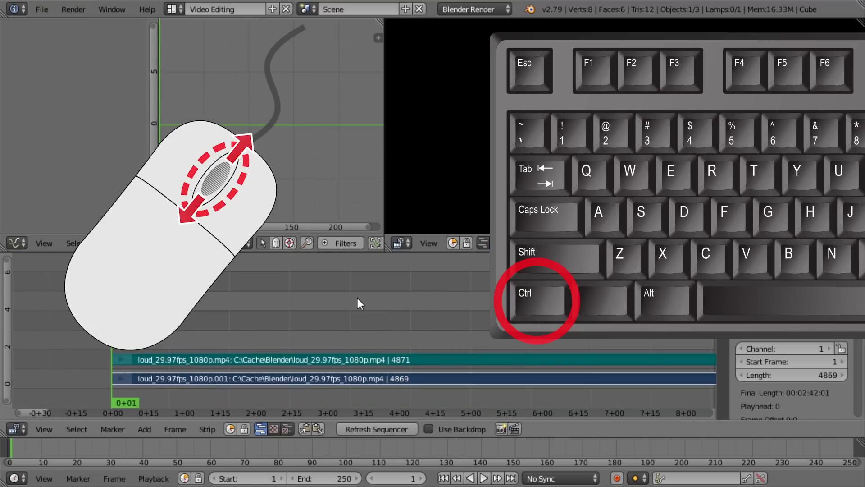
scroll(353, 296, "down", 10, "ctrl")
scroll(353, 296, "up", 10, "ctrl")
scroll(319, 300, "up", 2, "shift")
scroll(320, 300, "down", 2, "shift")
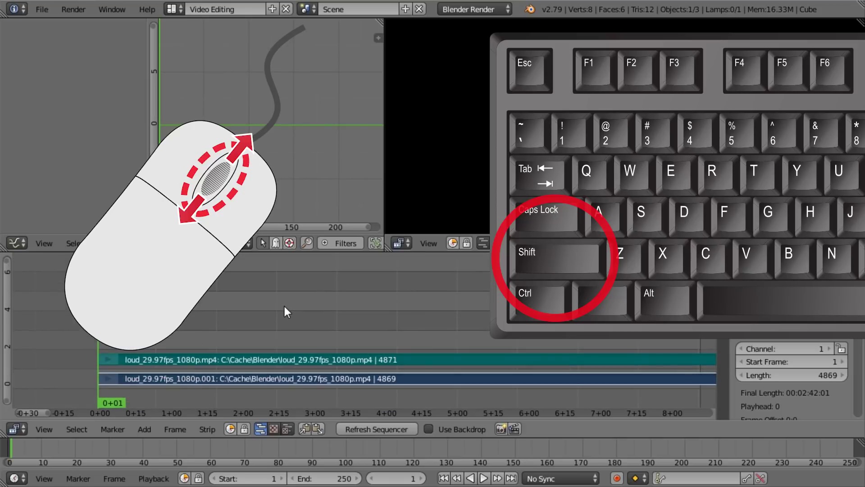
scroll(102, 305, "down", 2, "ctrl")
scroll(148, 293, "down", 2)
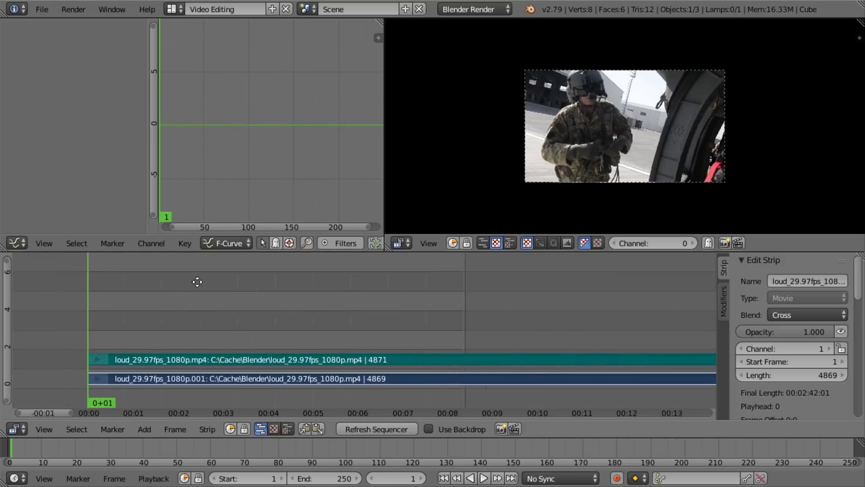
Play the clip from the first frame and stop it at frame 44
key("space")
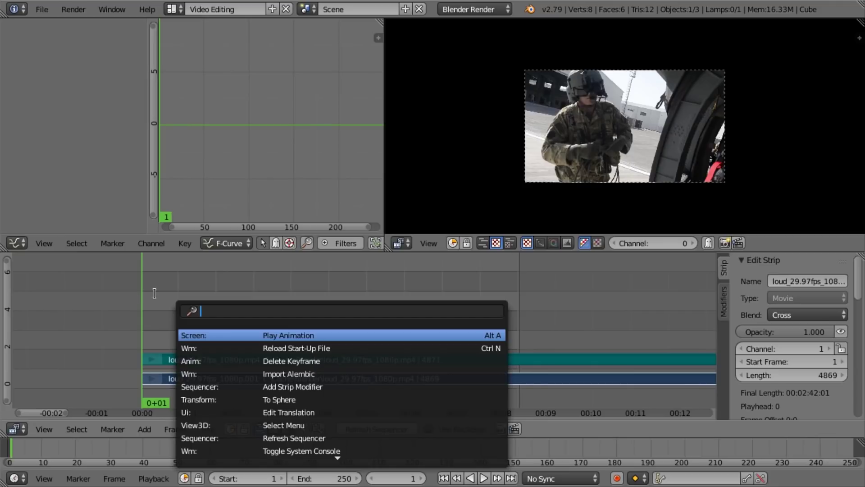
key("Escape")
key("alt+a")
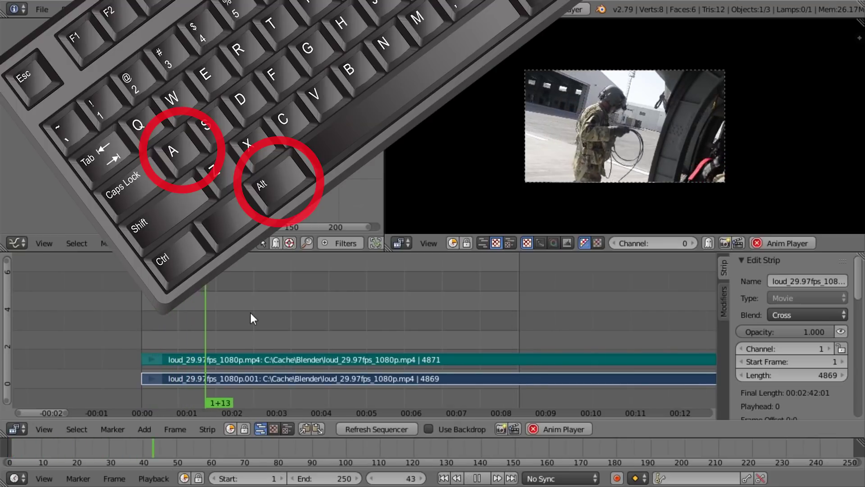
key("alt+a")
Enlarge the frame in the preview and replay the clip from frame 1 to check its playback rate
scroll(682, 118, "up", 2)
scroll(689, 99, "up", 1)
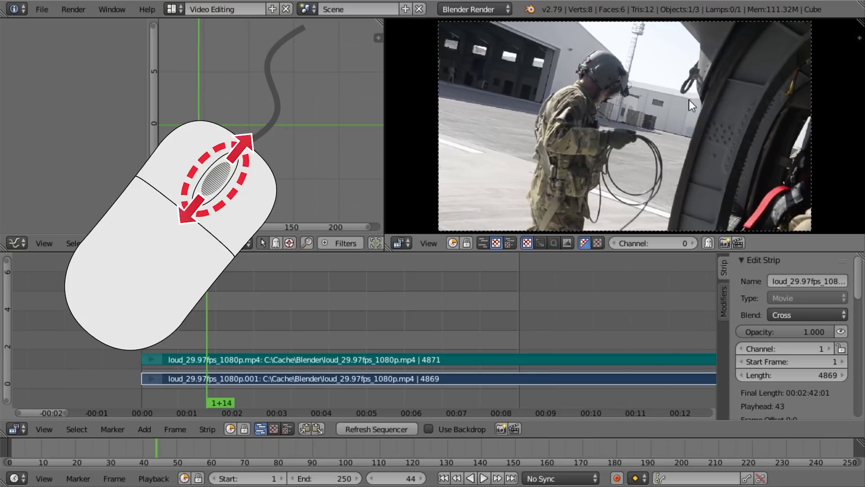
scroll(689, 99, "down", 1)
key("shift+Left")
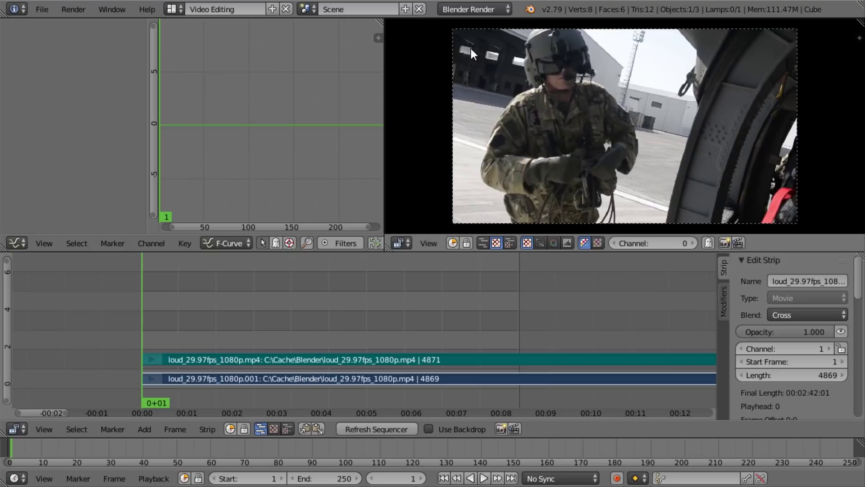
key("alt+a")
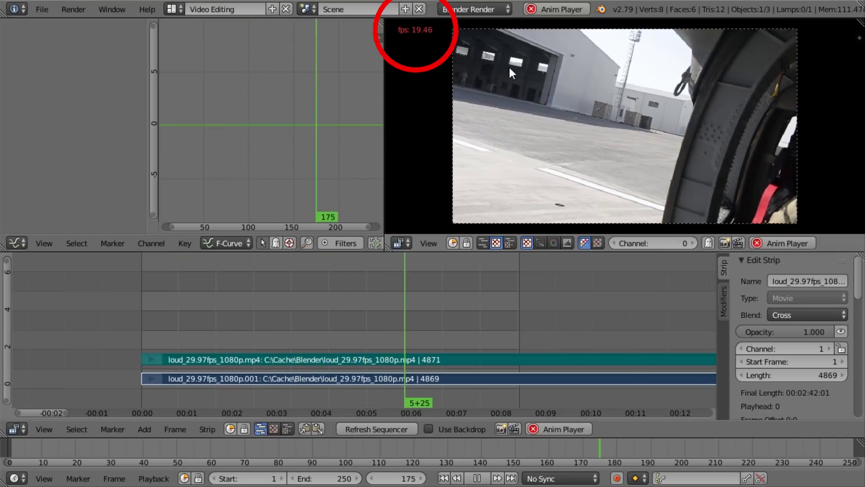
Cut both the video and audio strips at 20+08 and look up "cut" in the command search
left_click(175, 293)
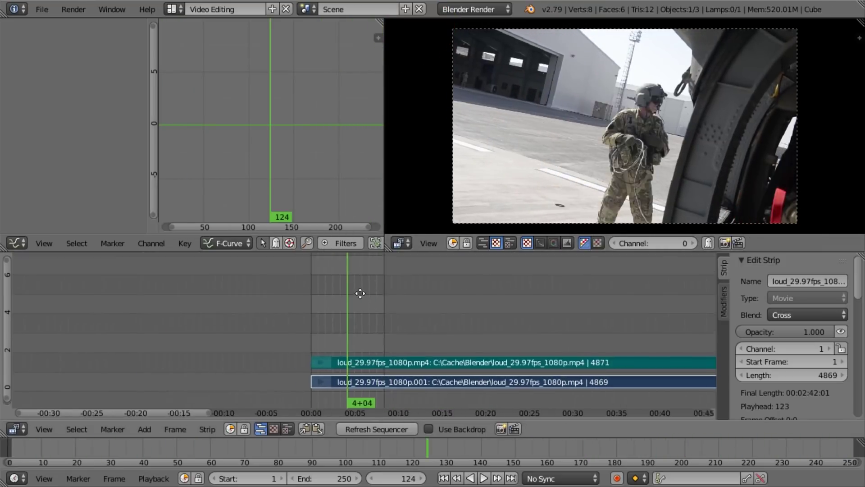
middle_click_drag(359, 293, 257, 265)
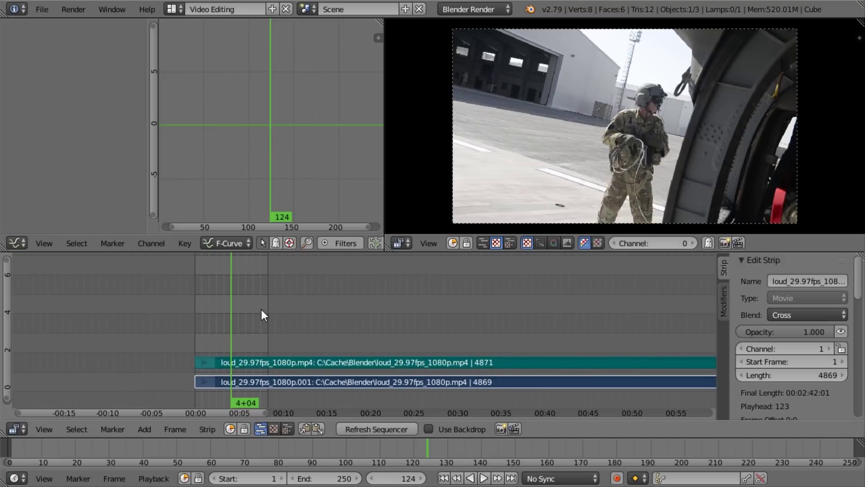
scroll(374, 355, "up", 4)
left_click(374, 355)
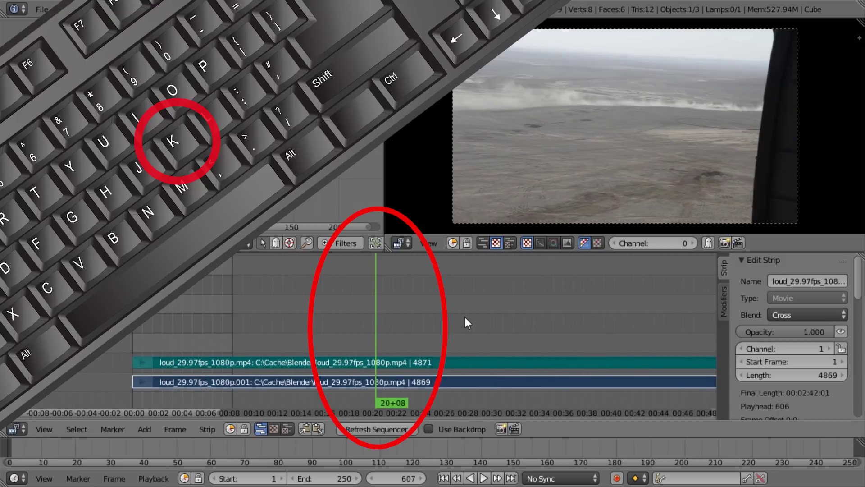
key("k")
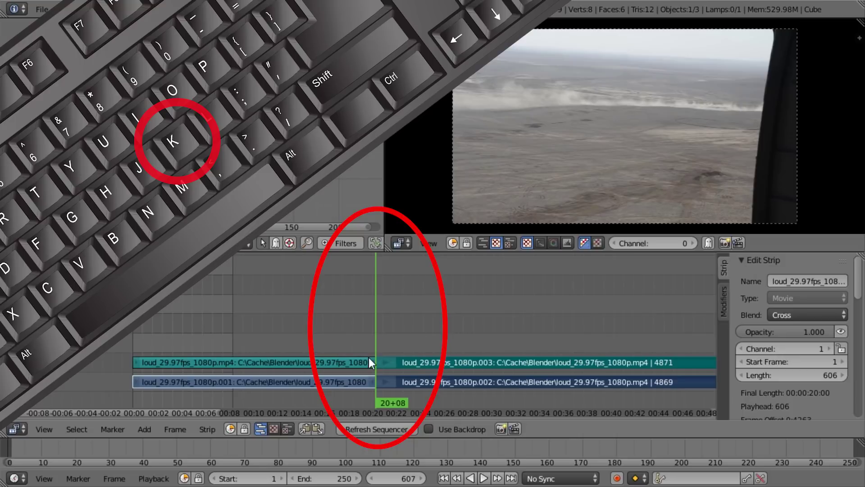
key("space")
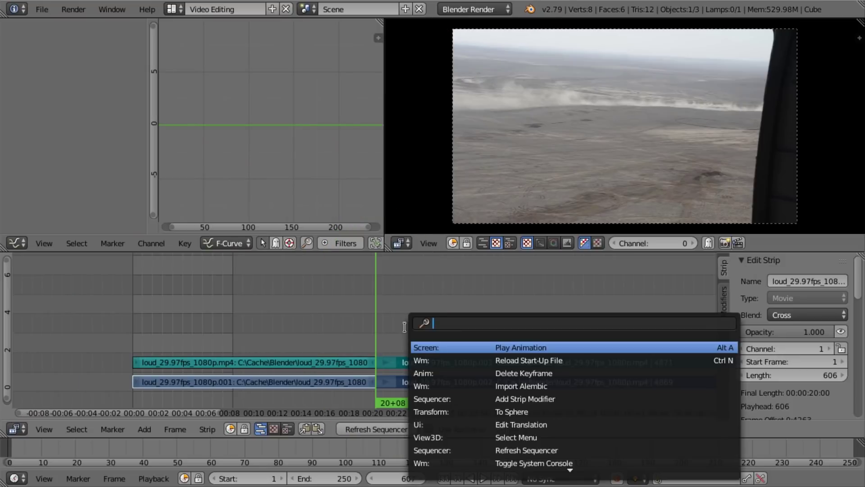
type("cut")
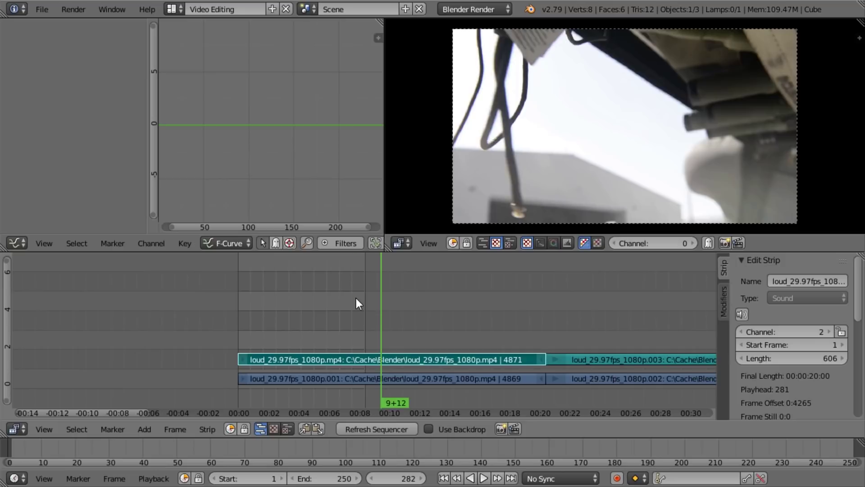
Cut the audio strip at 7+22 and erase the audio piece between 7+22 and 20+08
left_click(356, 298)
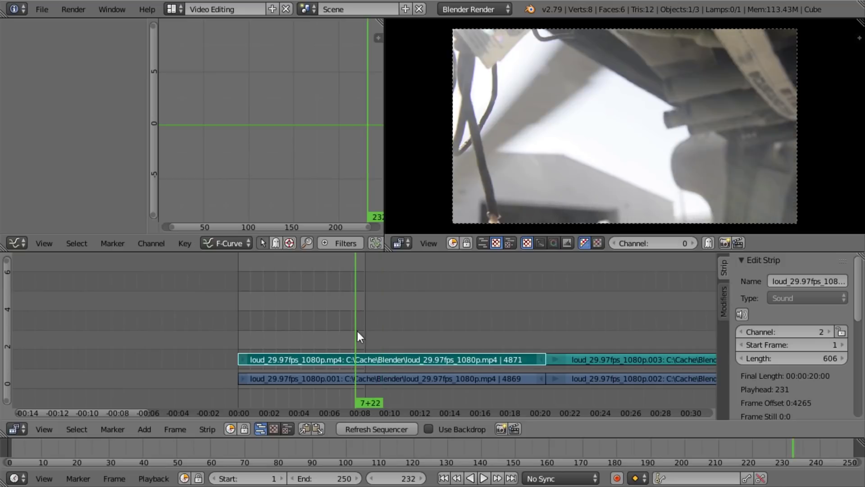
key("k")
left_click(413, 359)
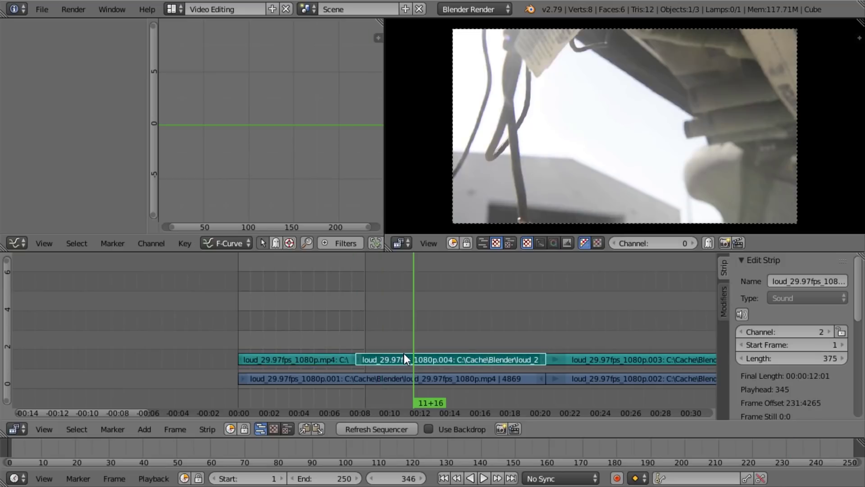
key("x")
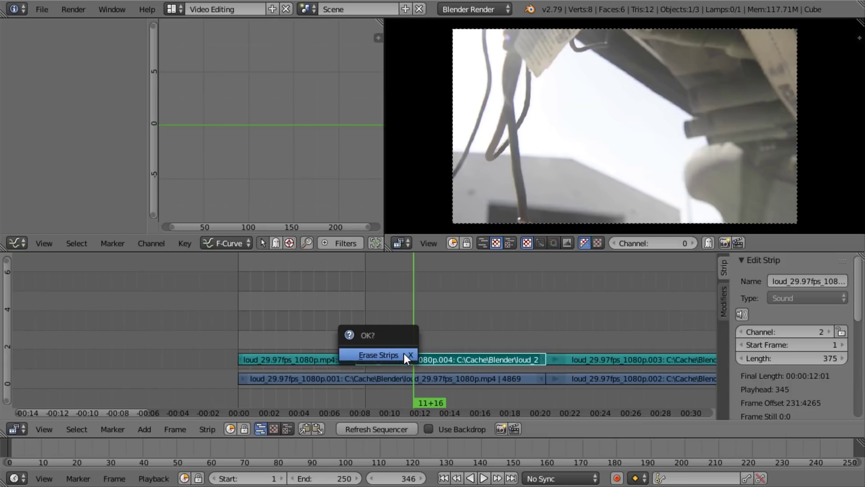
left_click(403, 354)
Cut the video strip at 7+22, aligned with the audio strip's end, and erase the video piece up to 20+08
key("Page_Up")
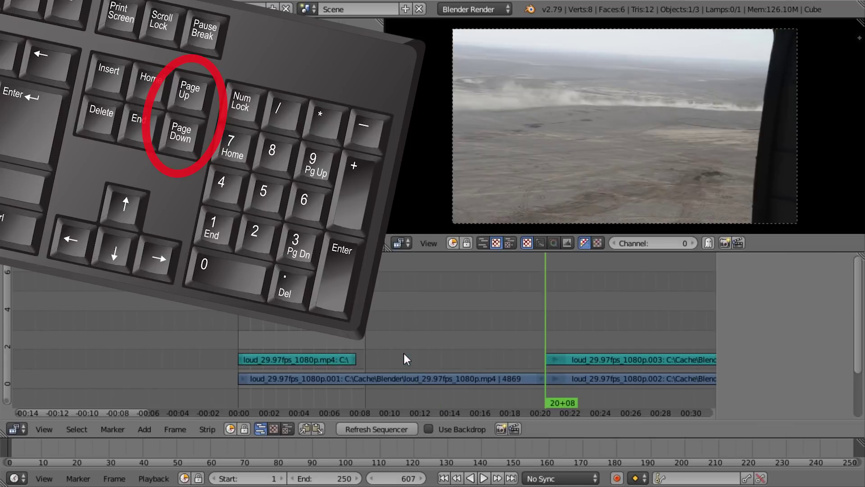
key("Page_Down")
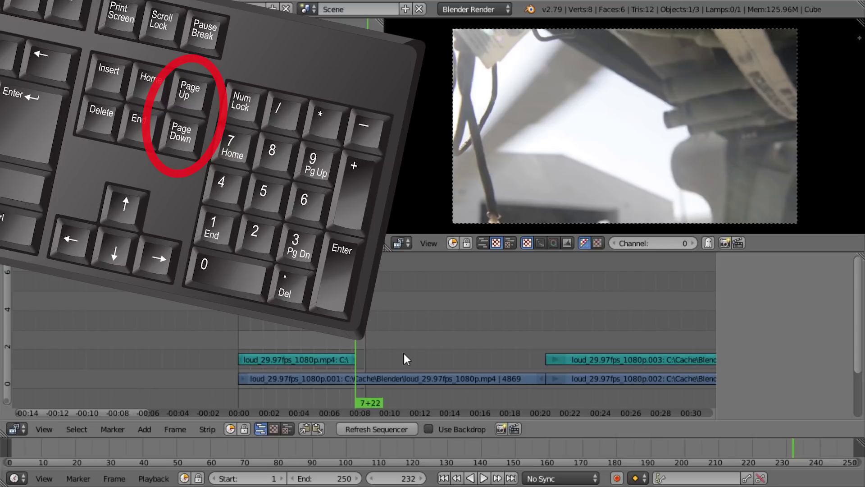
right_click(336, 382)
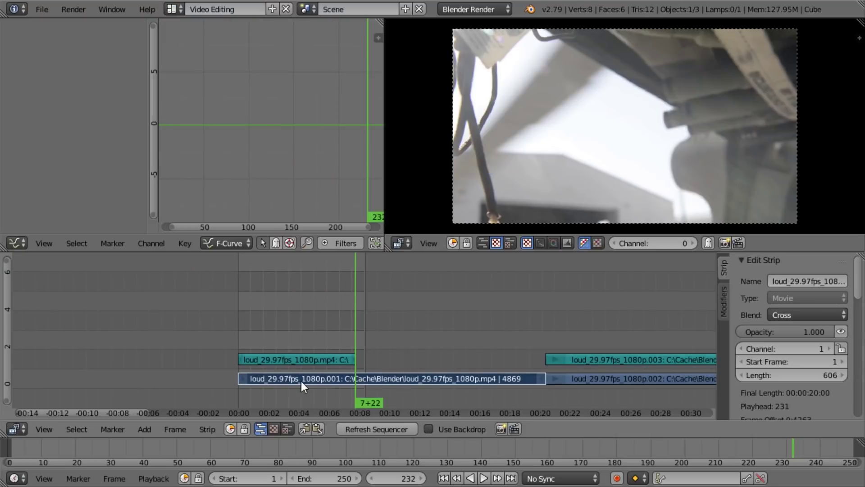
key("k")
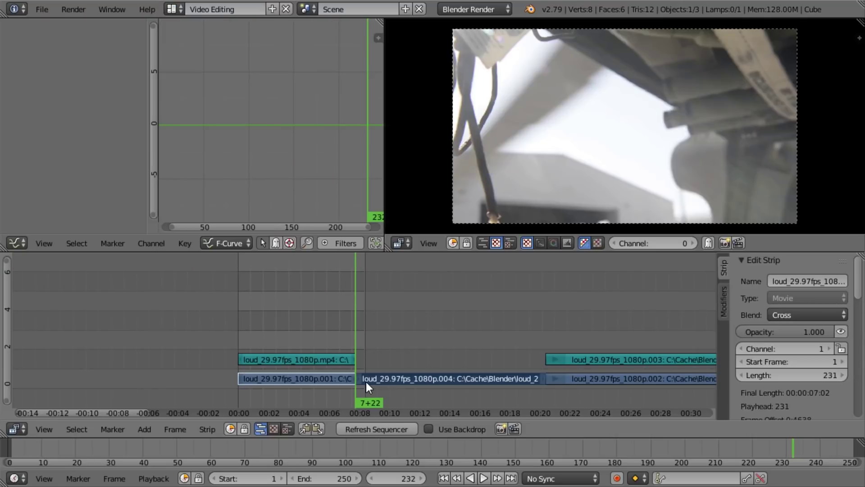
right_click(376, 381)
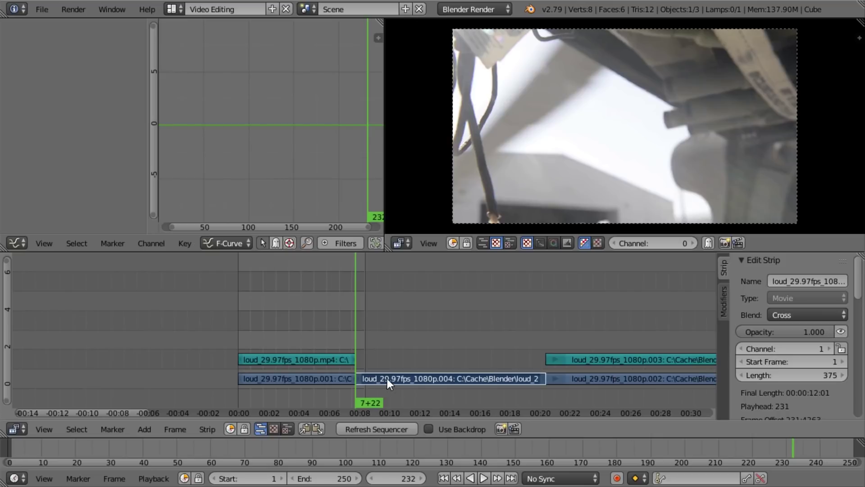
key("x")
left_click(386, 378)
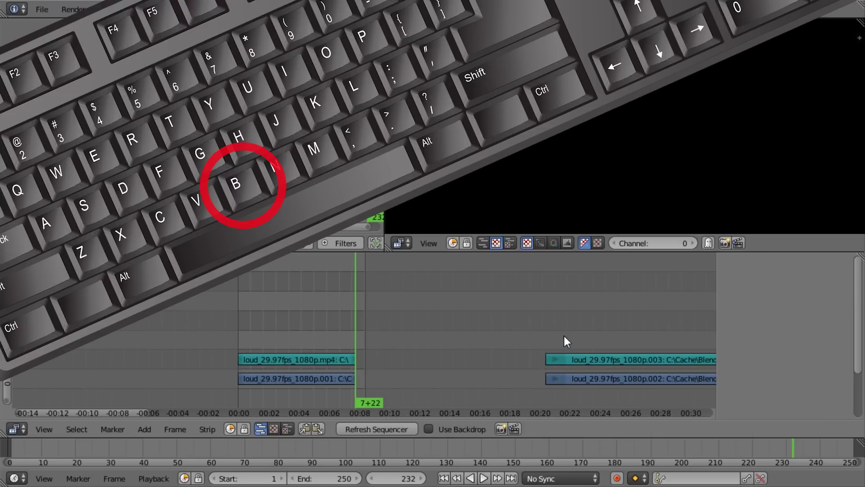
Box-select the remaining video and audio strips and move them back to start at 7+22, closing the gap
key("b")
left_click_drag(558, 333, 625, 387)
left_click(605, 358, "shift")
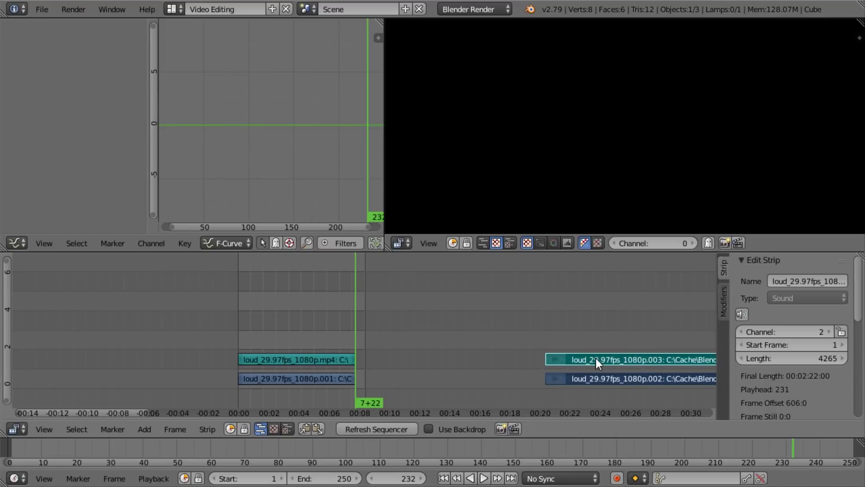
key("g")
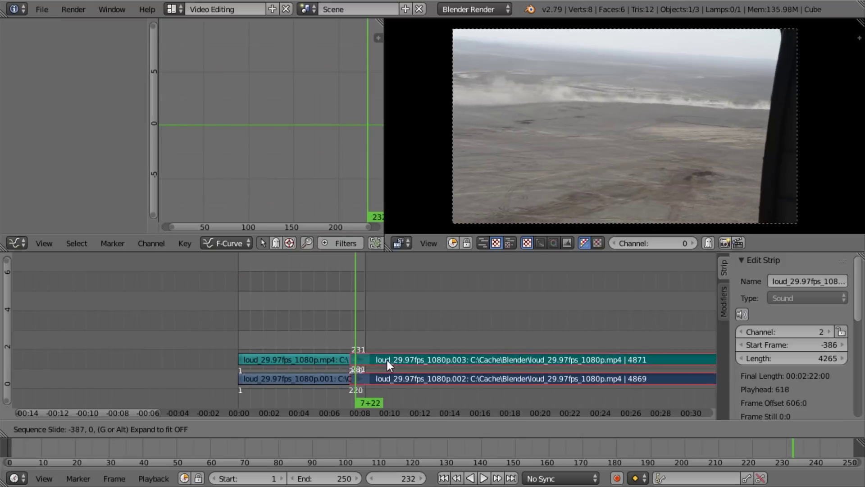
left_click(388, 360)
scroll(566, 358, "up", 5)
key("g")
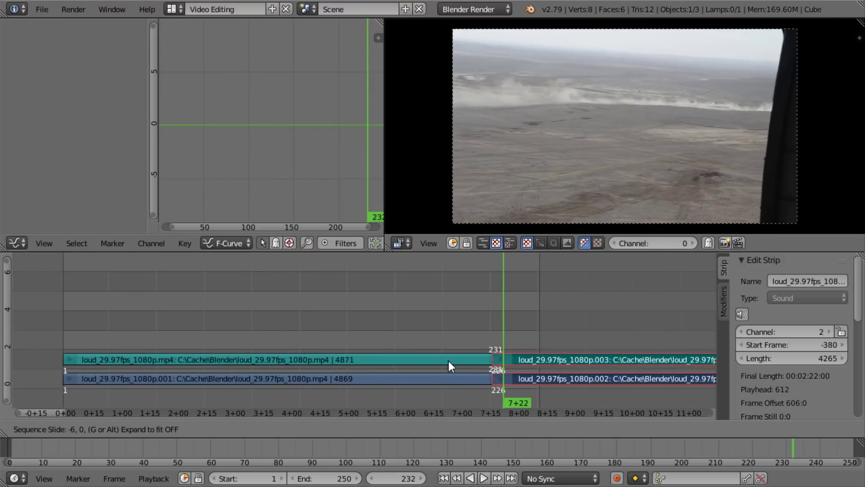
key("Escape")
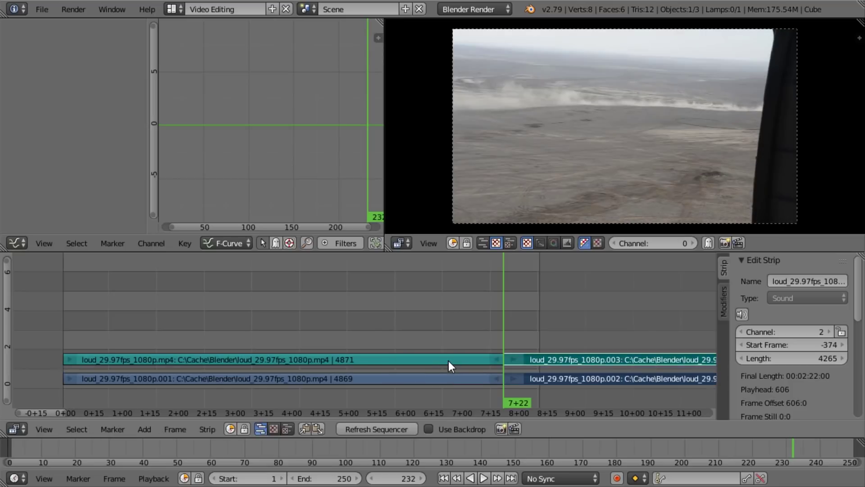
key("g")
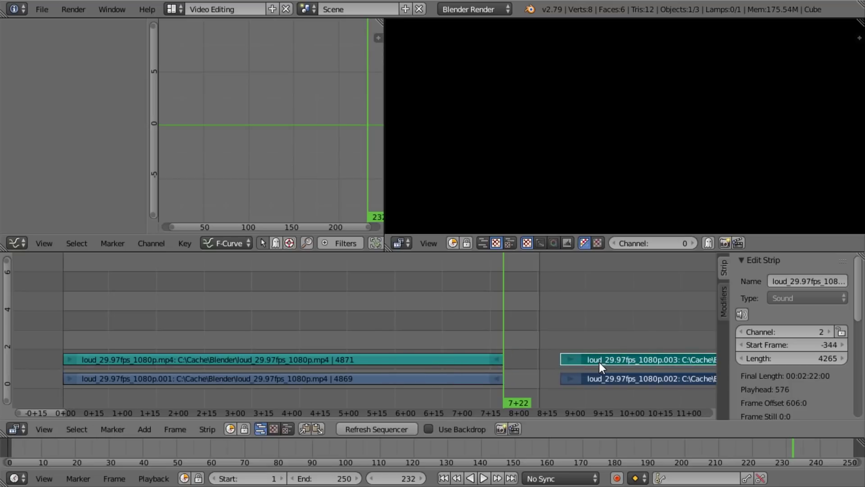
key("Escape")
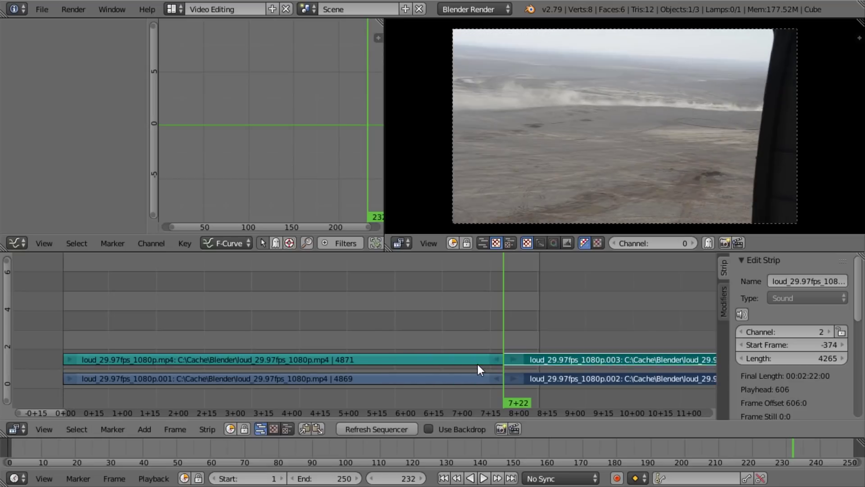
Scrub the playhead back to frame 209, shortly before the cut
scroll(514, 346, "down", 3)
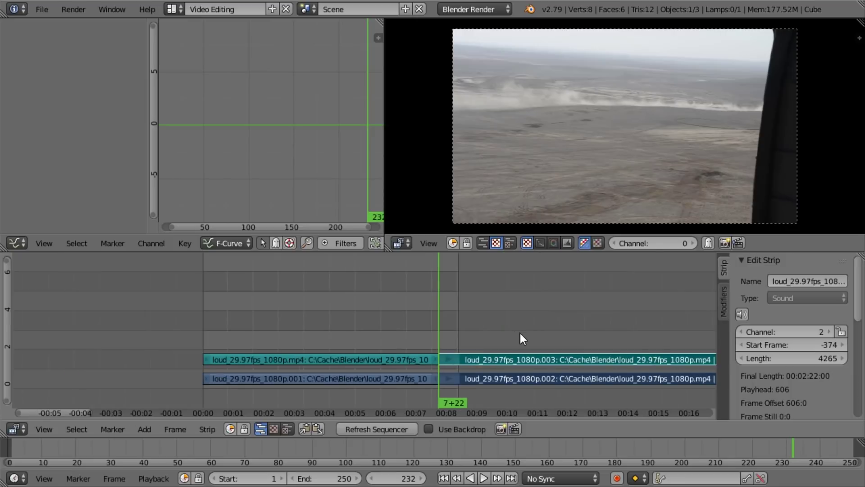
scroll(507, 336, "up", 20, "alt")
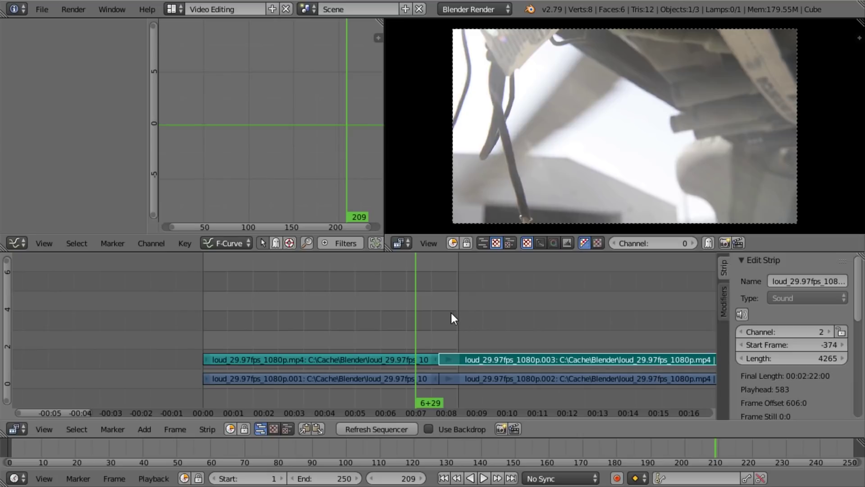
Move the second clip's video and audio strips up to channels 3 and 4, overlapping the end of the first clip by 37 frames
key("b")
left_click_drag(472, 338, 506, 387)
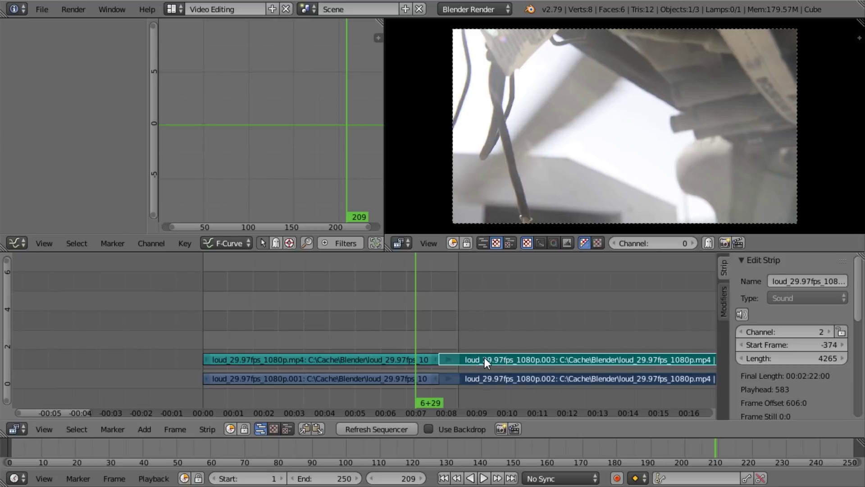
key("g")
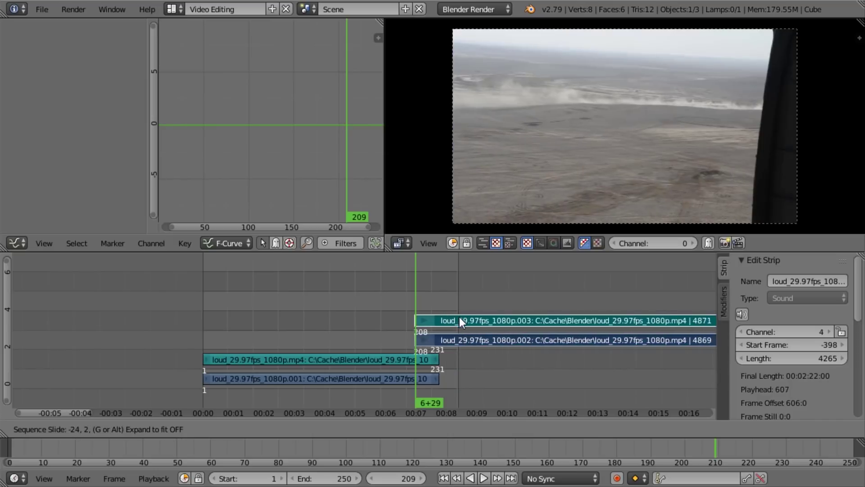
left_click(453, 318)
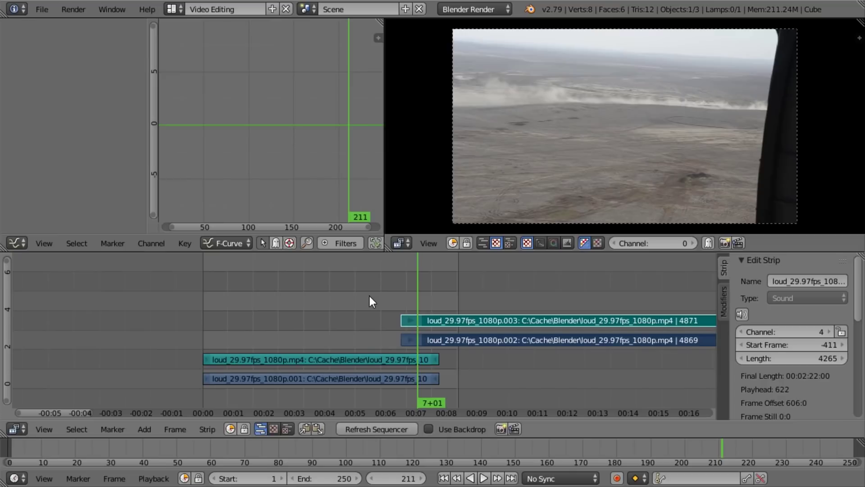
Play back the overlapping section of the two clips to check how the footage switches
left_click_drag(368, 294, 380, 302)
key("alt+a")
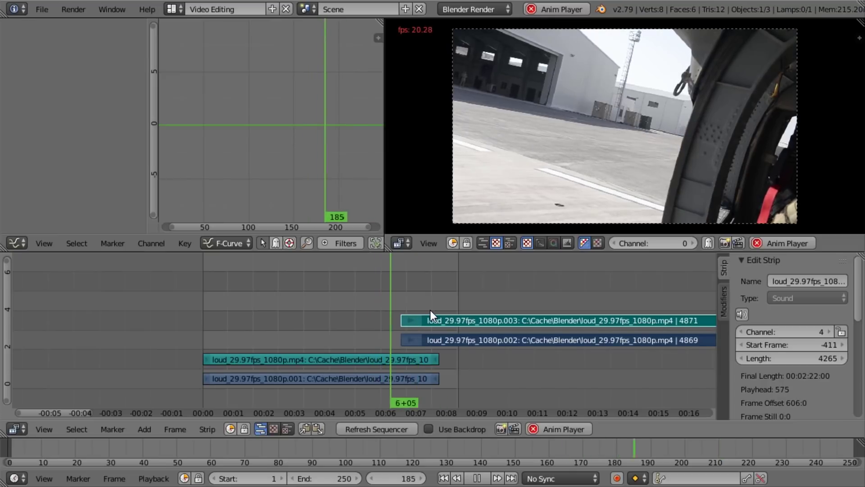
key("alt+a")
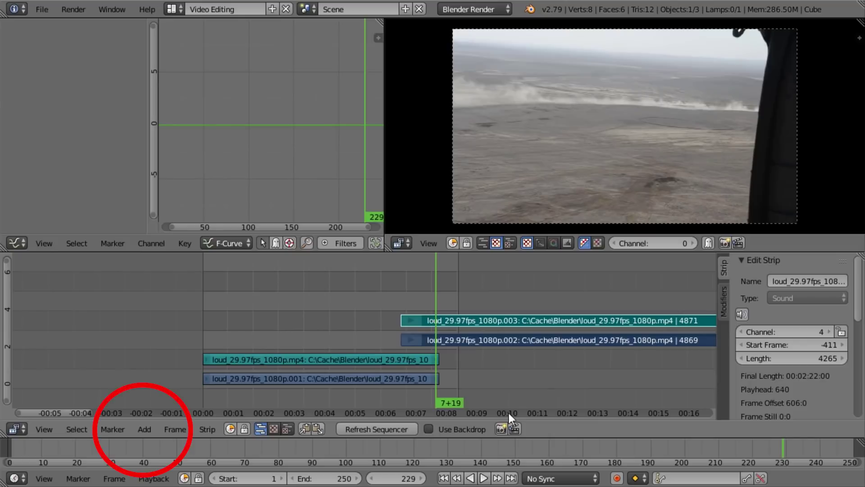
Try to add a Cross effect strip without first selecting the two video strips
left_click(148, 430)
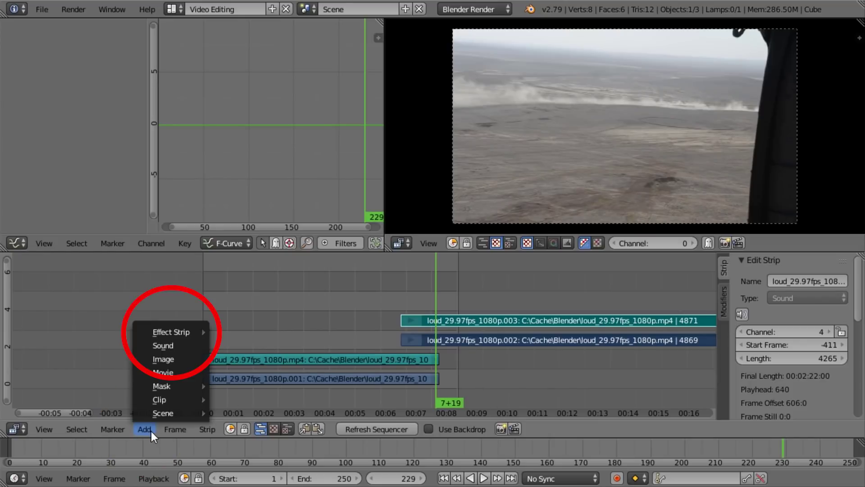
mouse_move(174, 329)
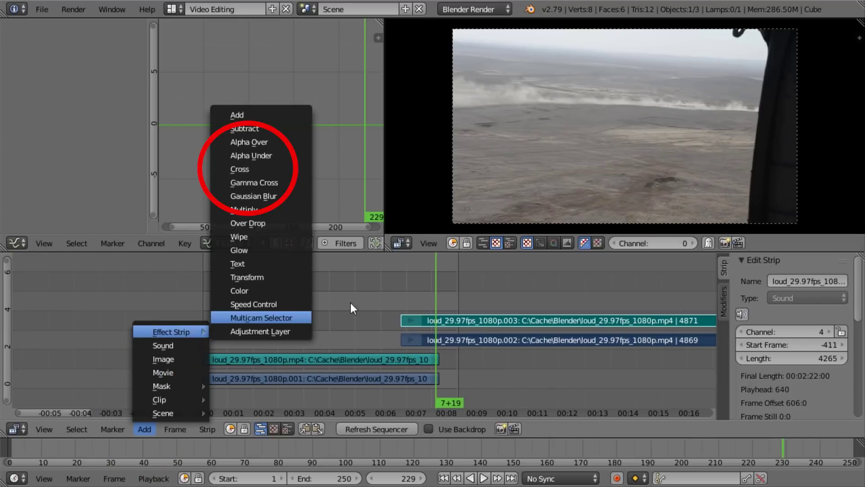
left_click(271, 171)
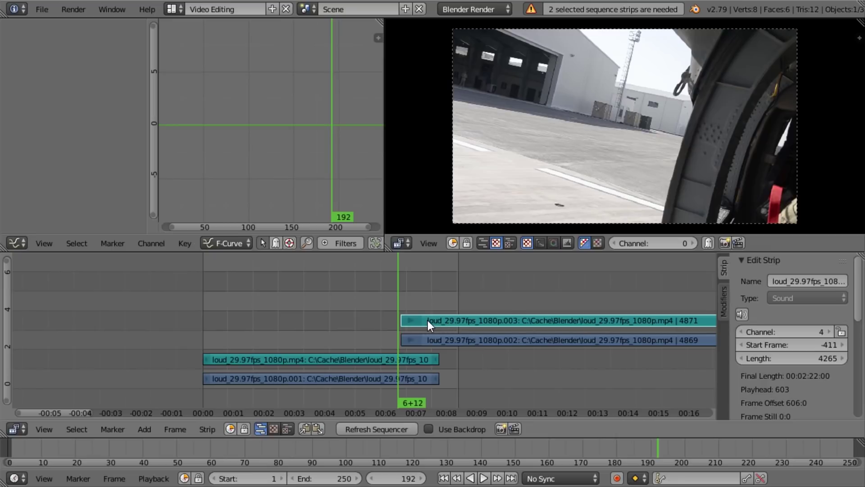
Select the first video strip plus the overlapping second video strip and add a Cross effect strip between them
right_click(401, 379)
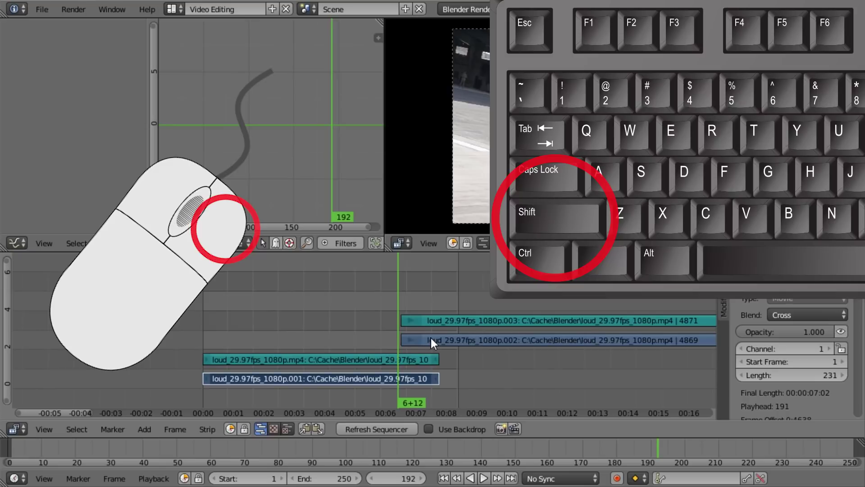
right_click(431, 339, "shift")
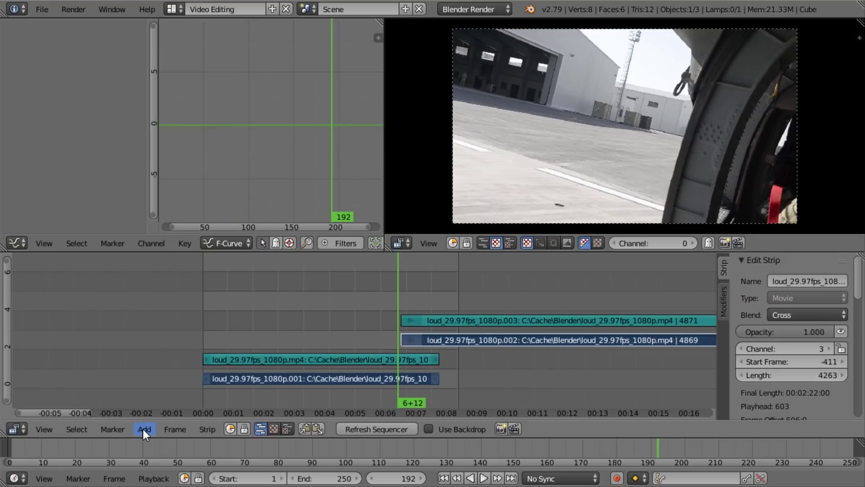
left_click(144, 429)
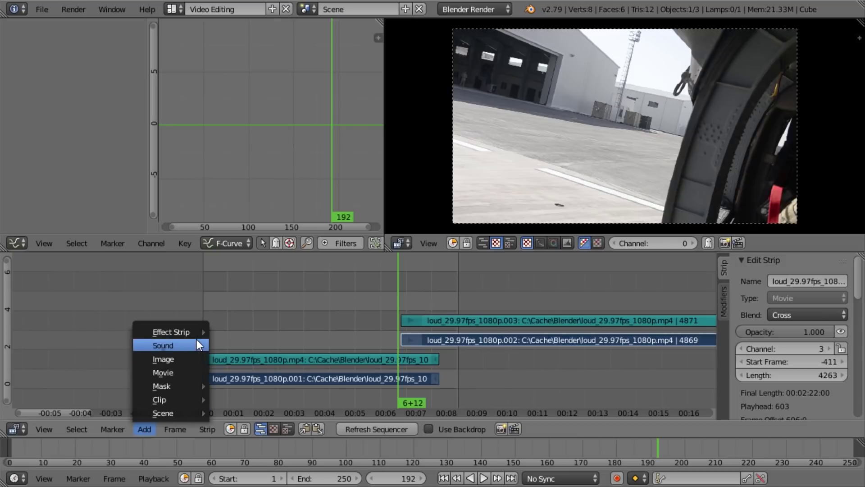
mouse_move(195, 333)
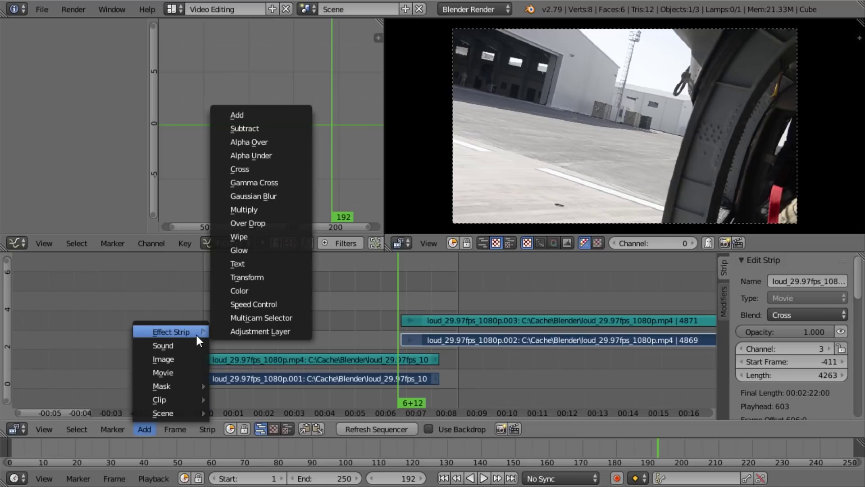
left_click(262, 172)
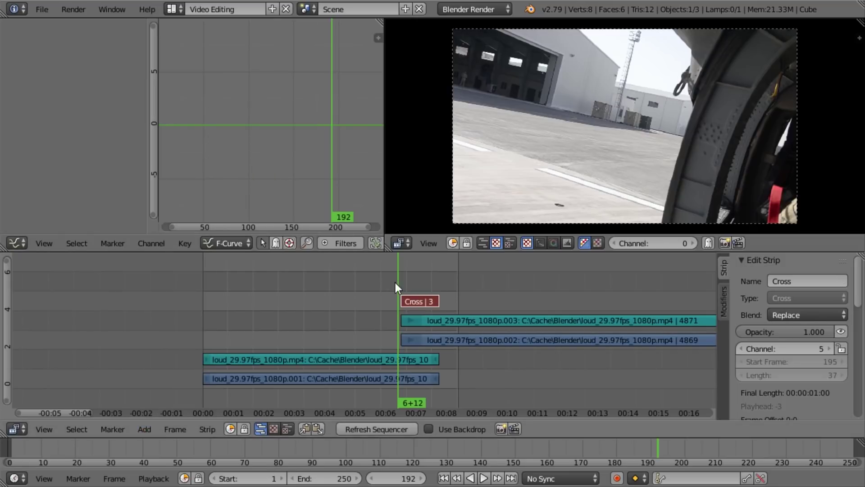
Play back the cross transition several times from just before the overlap to examine the fade between the clips
key("alt+a")
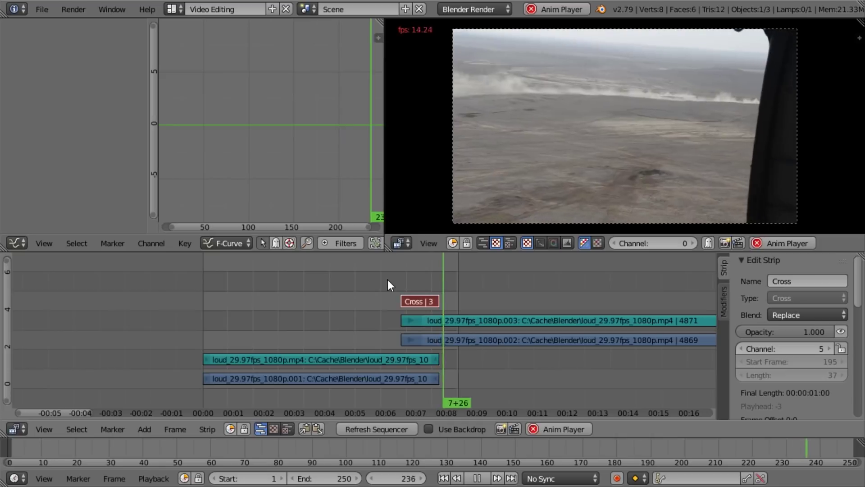
key("alt+a")
left_click(388, 281)
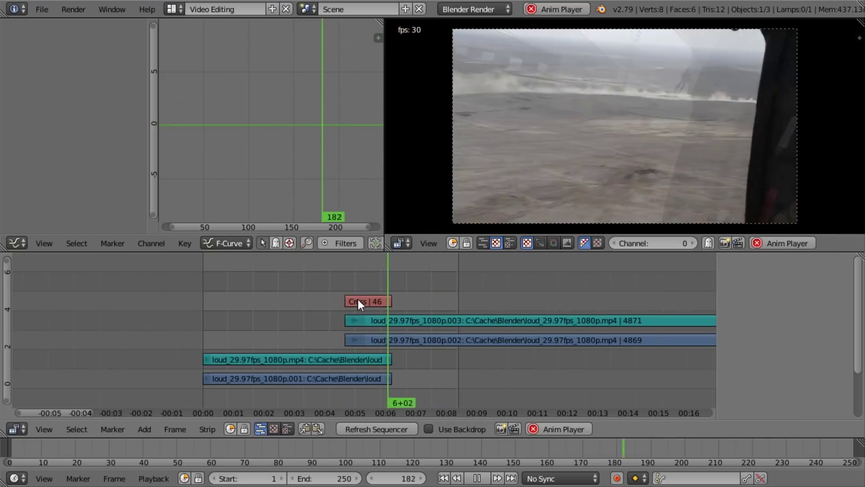
key("alt+a")
left_click(331, 345)
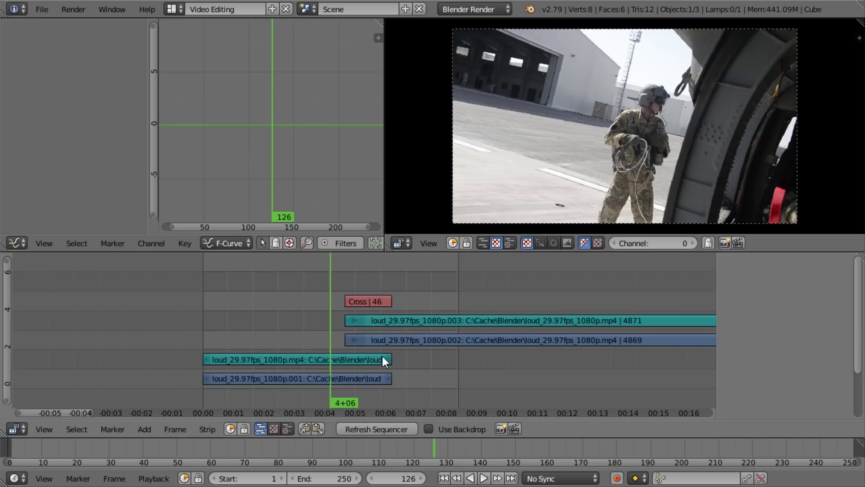
key("alt+a")
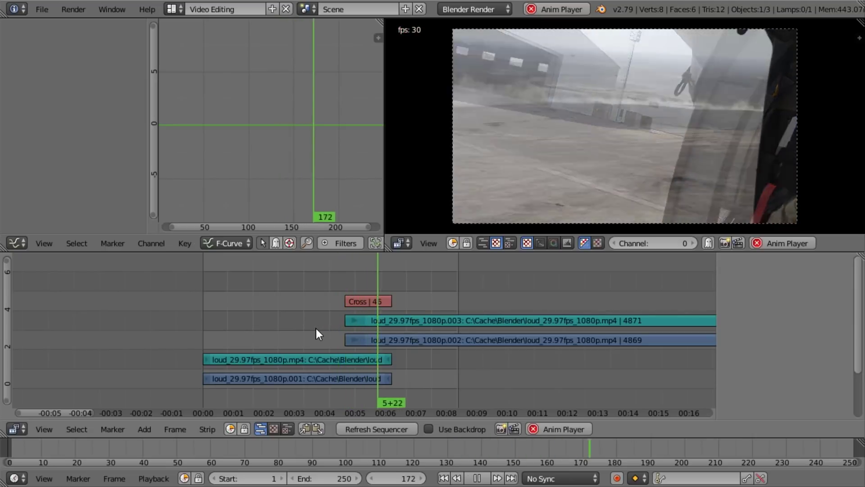
key("alt+a")
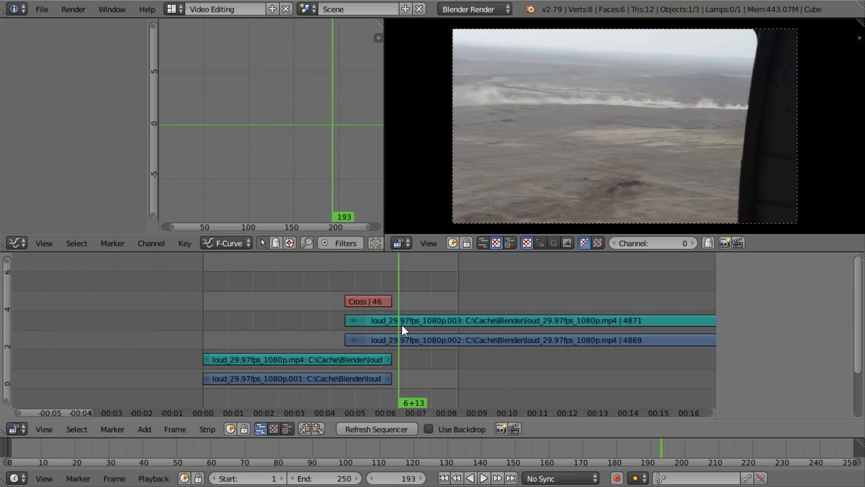
Slide the second clip's video and audio strips 19 frames to the right to shorten the cross transition, and play it back
right_click(369, 330)
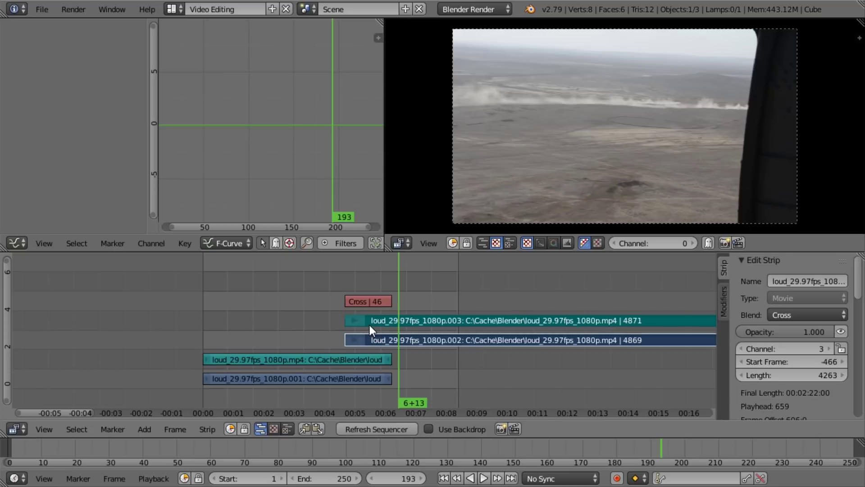
key("g")
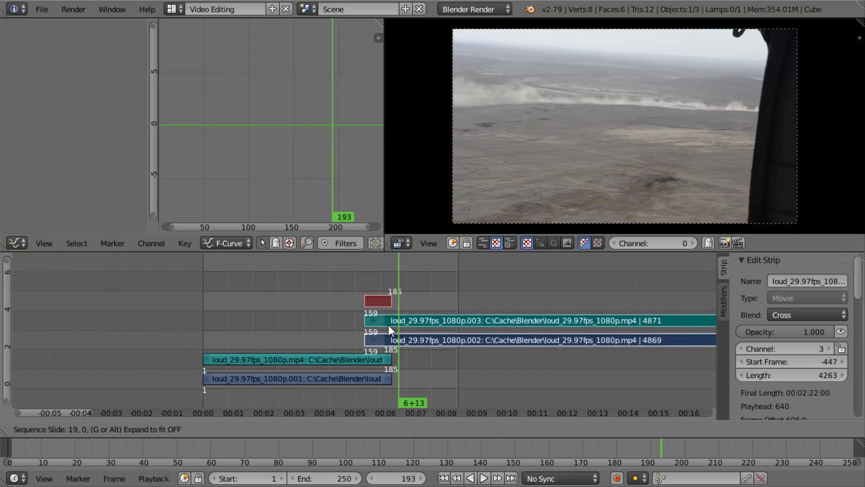
left_click(388, 326)
left_click(355, 291)
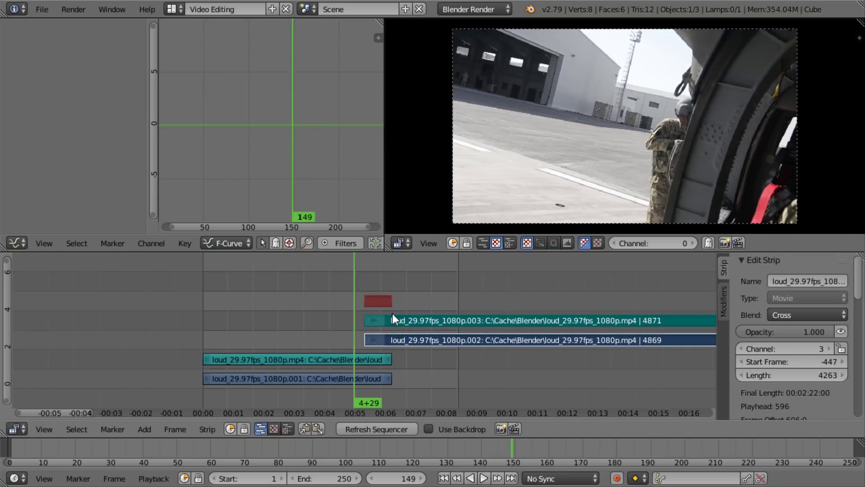
key("alt+a")
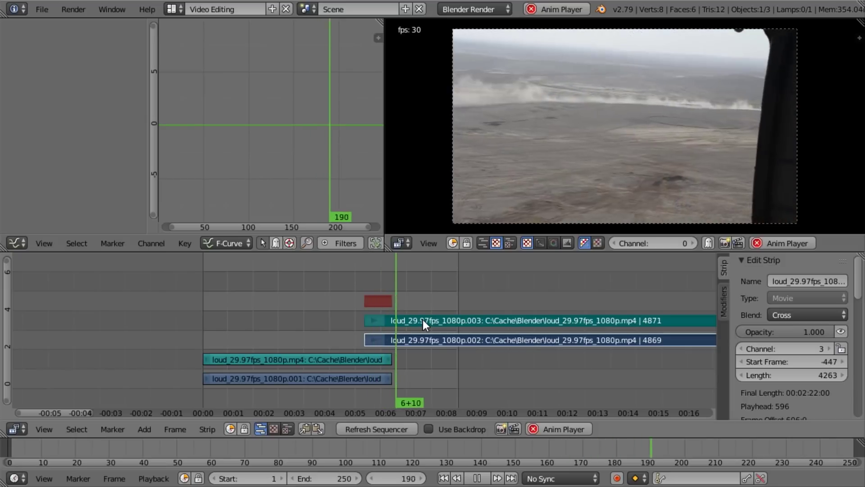
key("alt+a")
Shorten the overlap again by sliding the second clip's strips 6 frames to start frame -441, and replay the transition
key("g")
left_click(391, 325)
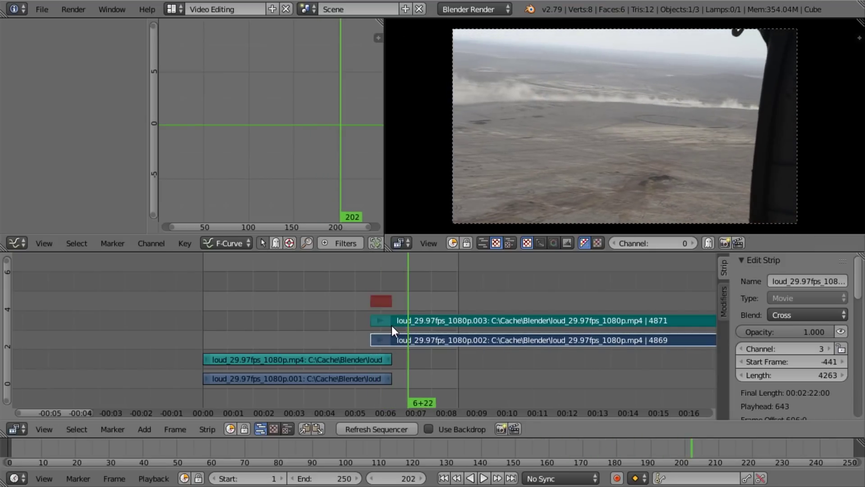
left_click(360, 309)
key("alt+a")
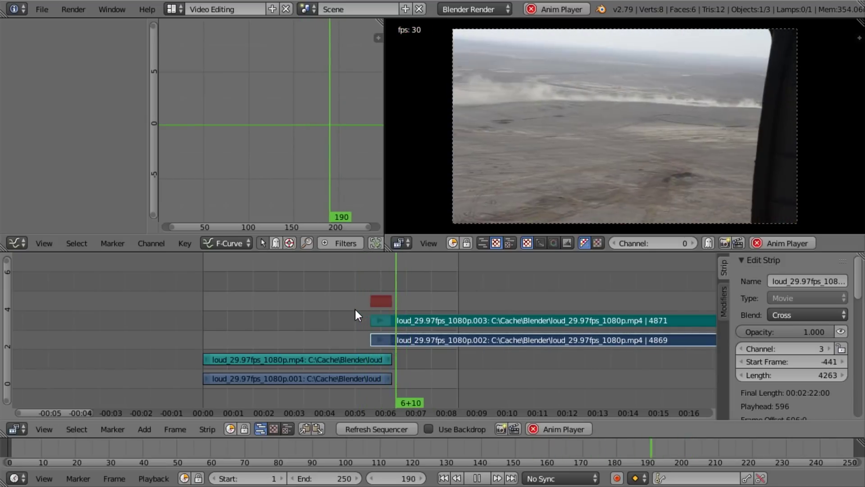
left_click(336, 312)
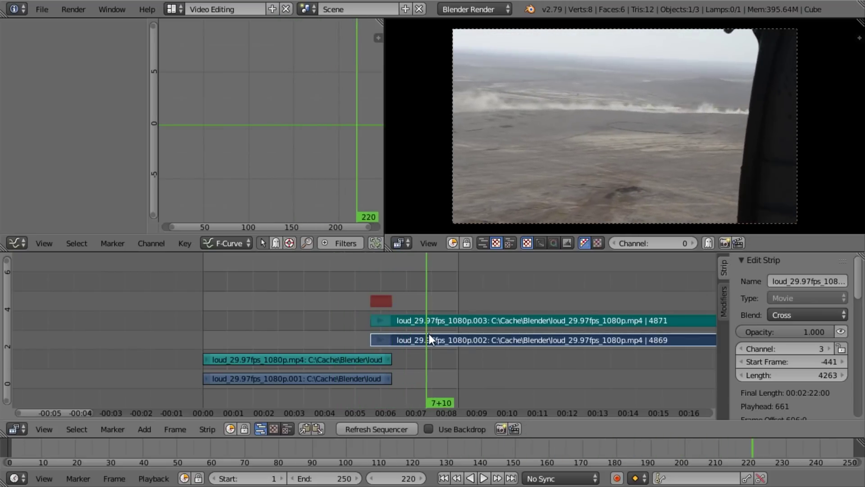
key("Escape")
Select both clips' sound strips and apply Crossfade sounds to animate their volumes across the overlap
right_click(358, 356)
right_click(404, 323)
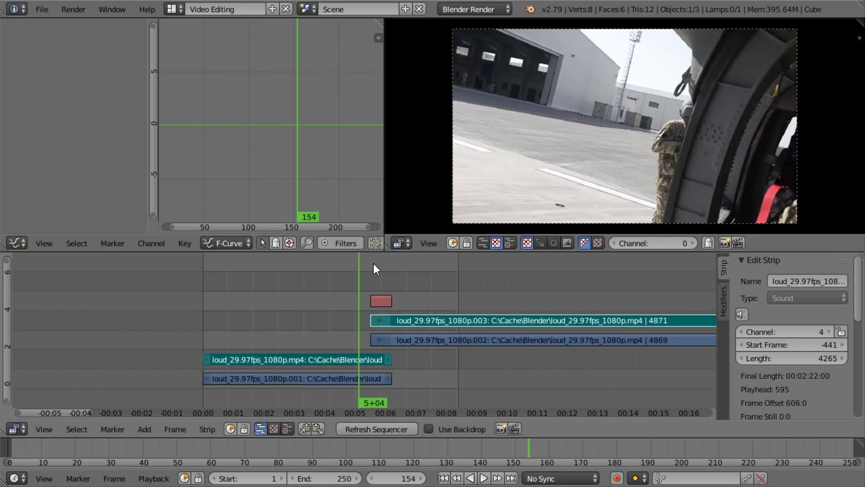
left_click(207, 429)
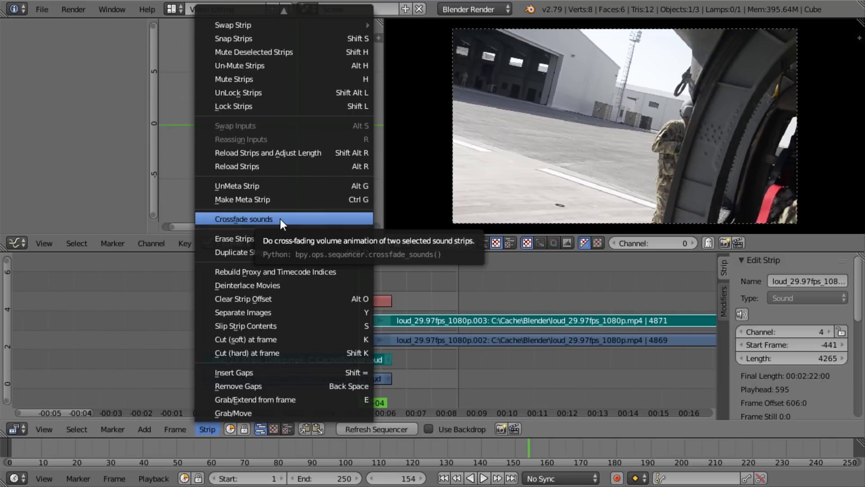
left_click(281, 219)
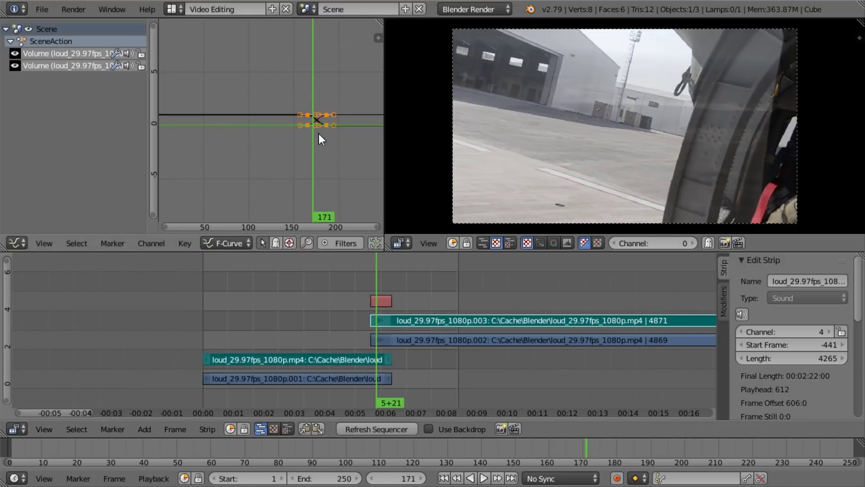
Examine the two crossing volume curves in the graph editor and play back the audio crossfade
scroll(342, 116, "up", 5)
scroll(287, 102, "up", 1)
left_click(347, 281)
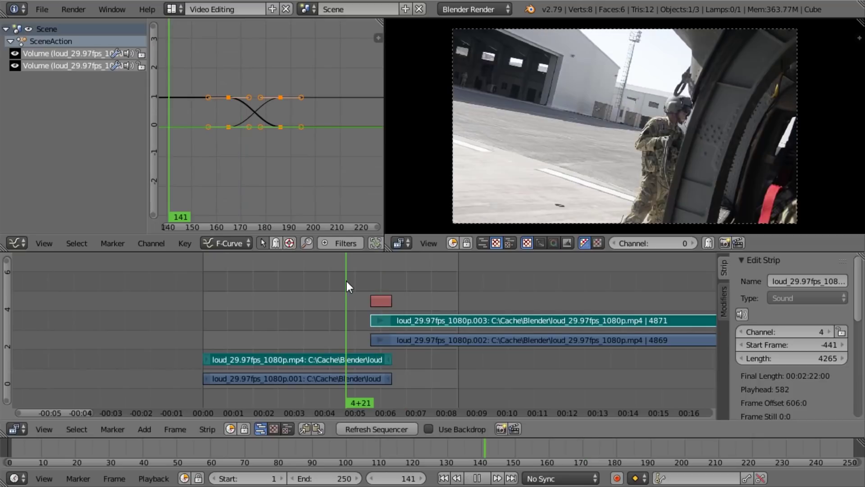
key("alt+a")
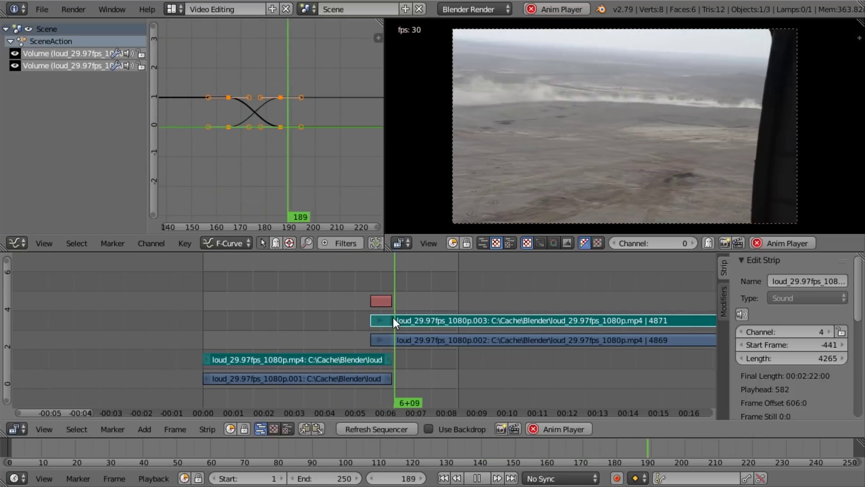
key("alt+a")
Slide the second clip's video and audio strips earlier to start frame -469, lengthening the cross transition
left_click_drag(350, 302, 407, 326)
right_click(407, 336, "shift")
key("g")
left_click(378, 327)
left_click(330, 277)
key("alt+a")
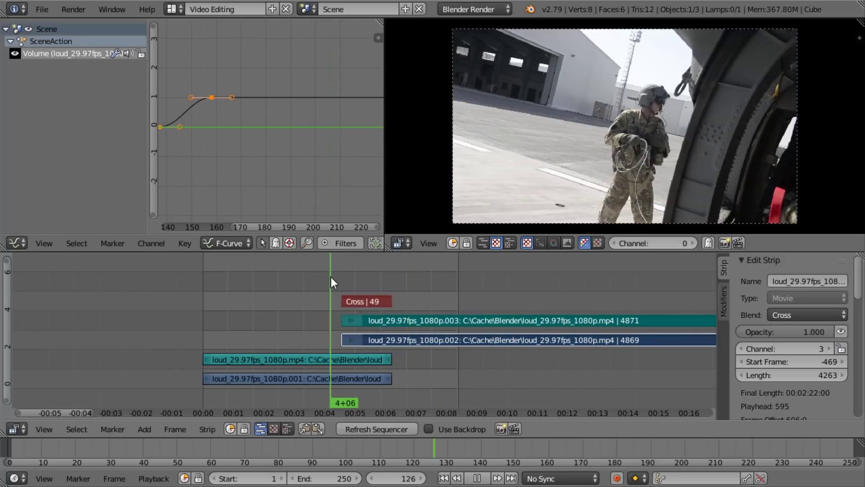
Select both sound strips and examine how their volume curves line up with the lengthened overlap
right_click(371, 361)
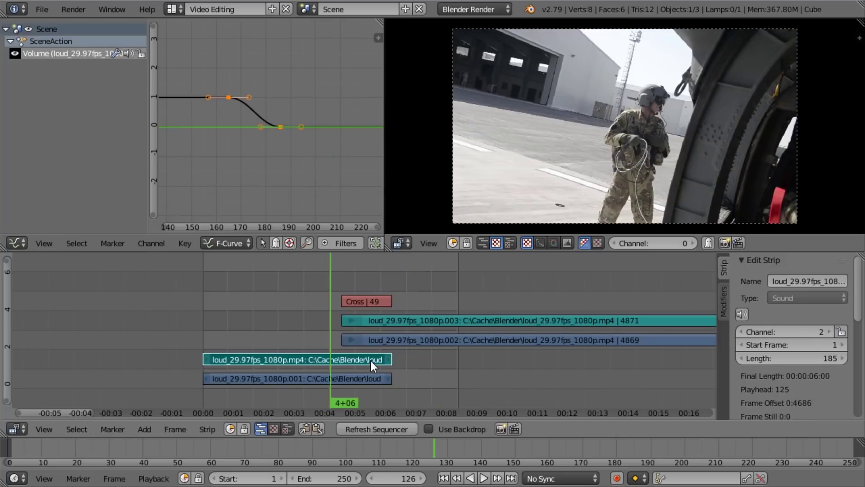
right_click(371, 321, "shift")
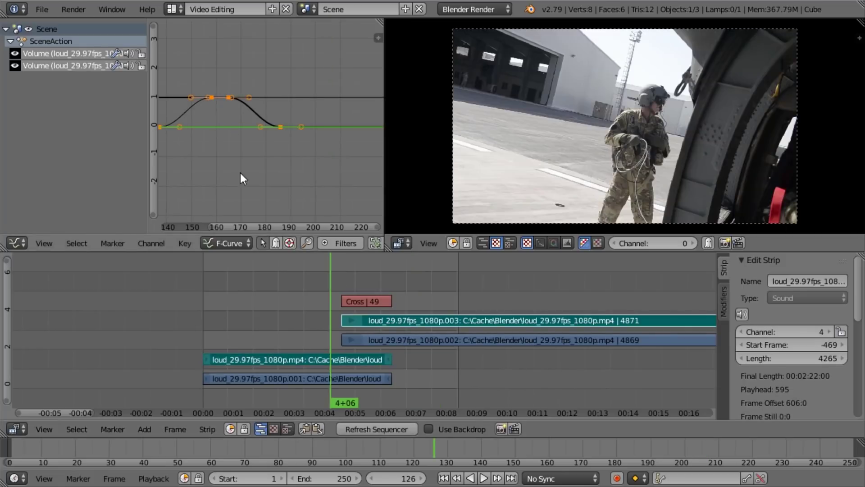
key("alt+a")
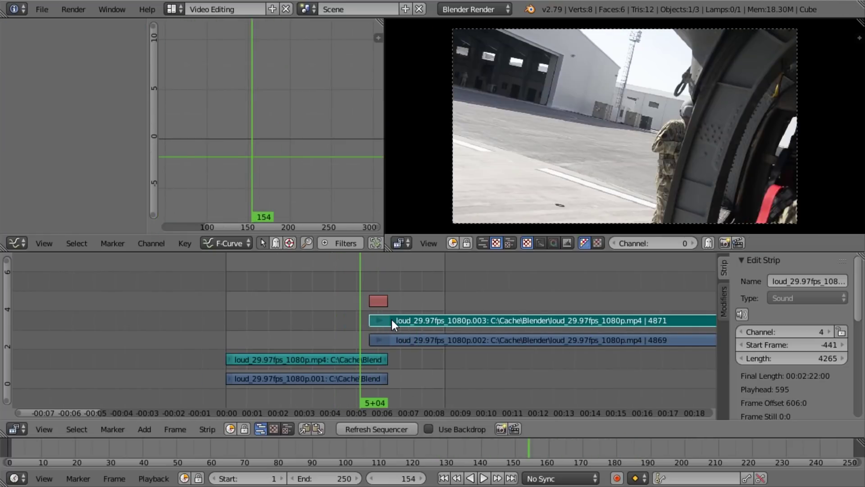
Select the second clip's video and sound strips and slide them earlier to start frame -464, lengthening the cross transition
right_click(372, 356)
right_click(396, 339, "shift")
right_click(411, 320, "shift")
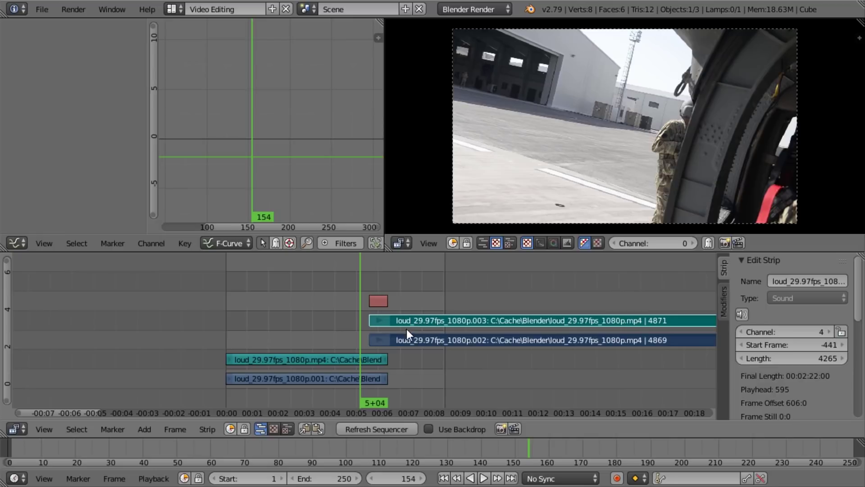
key("g")
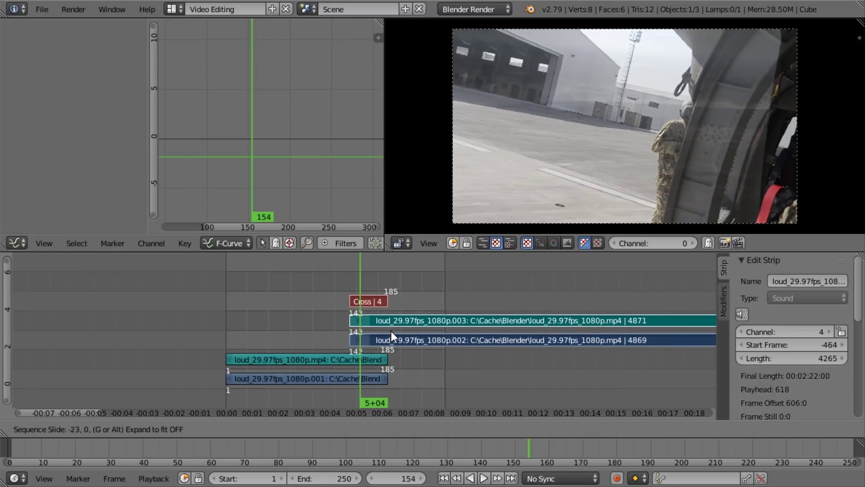
left_click(391, 330)
Select both clips' sound strips and apply Crossfade sounds across the longer overlap
right_click(336, 359, "shift")
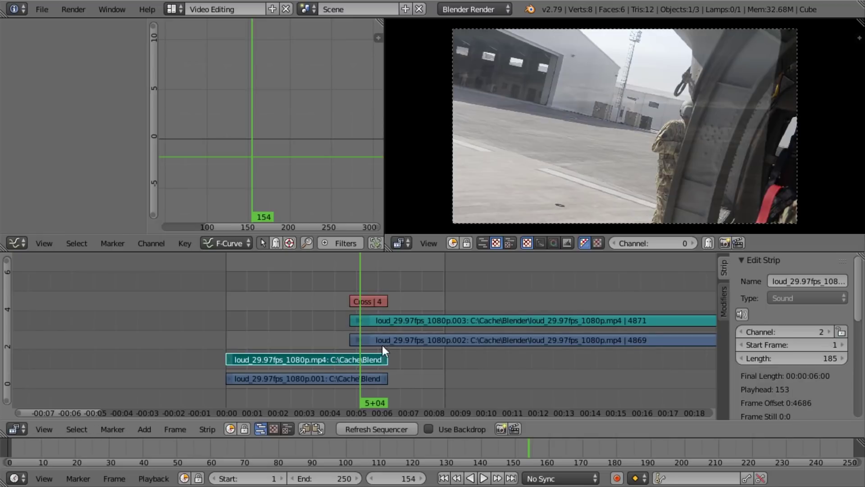
right_click(400, 327, "shift")
left_click(203, 423)
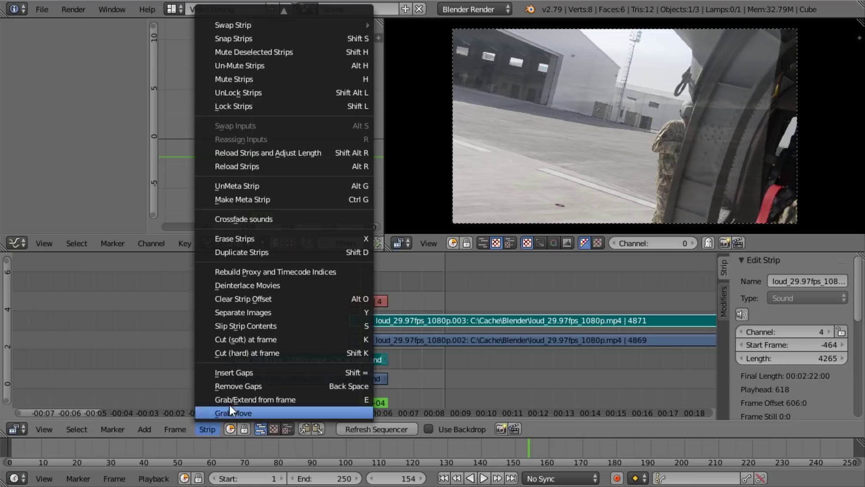
left_click(312, 218)
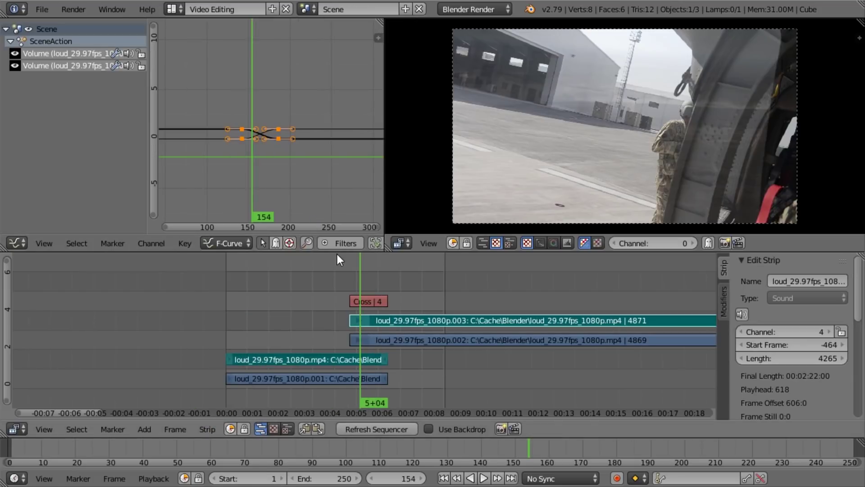
Play back the sequence from just before the cross transition to check the new audio crossfade
left_click(345, 275)
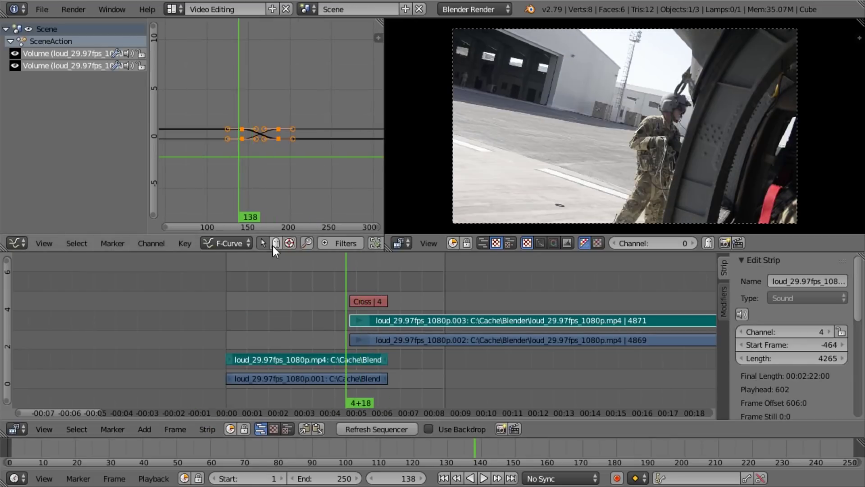
key("alt+a")
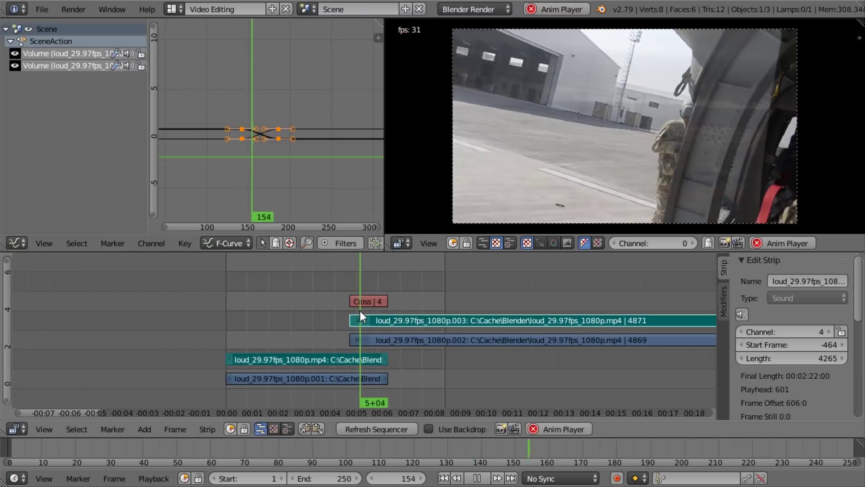
left_click_drag(356, 328, 365, 329)
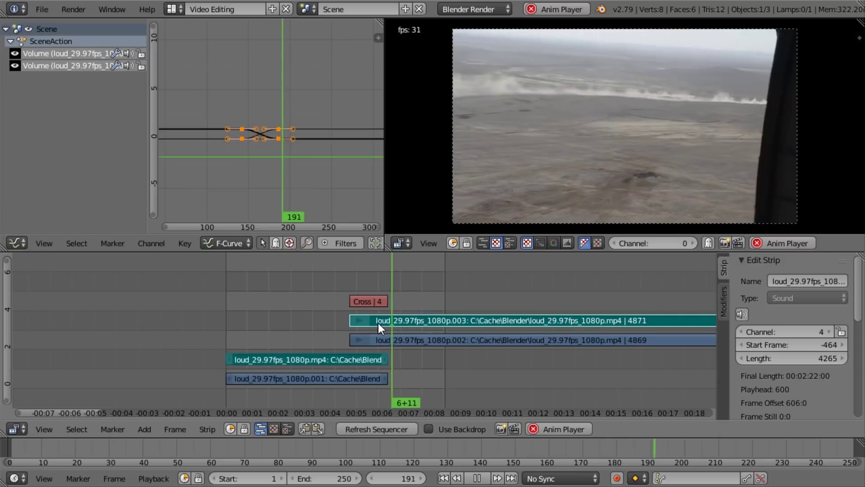
key("Escape")
Add music.wav from File Explorer's Blender folder to channel 6 of the sequencer and align its start with frame 1
key("alt+Tab")
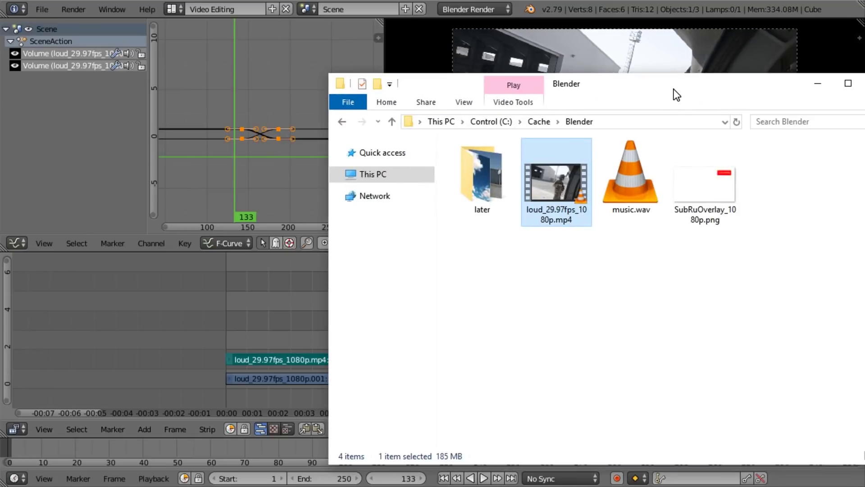
left_click(631, 169)
left_click_drag(635, 219, 249, 299)
key("alt+a")
left_click(282, 280)
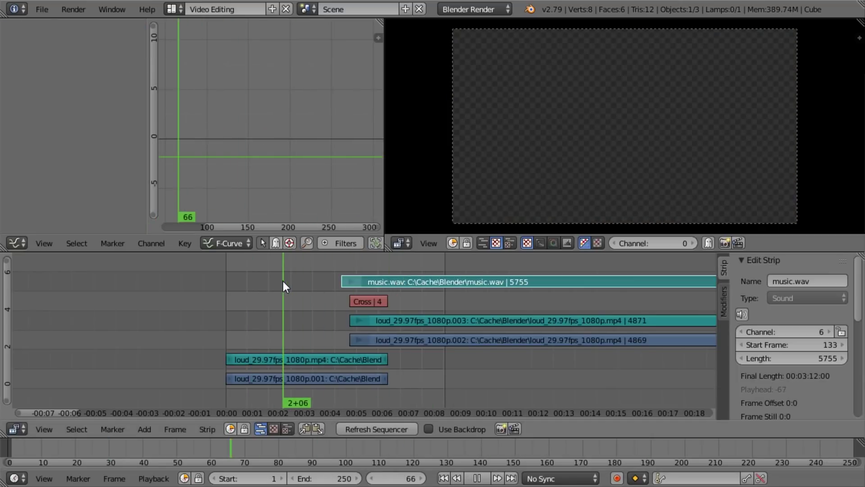
mouse_move(415, 282)
right_mouse_down()
mouse_move(294, 280)
mouse_move(321, 284)
right_mouse_up()
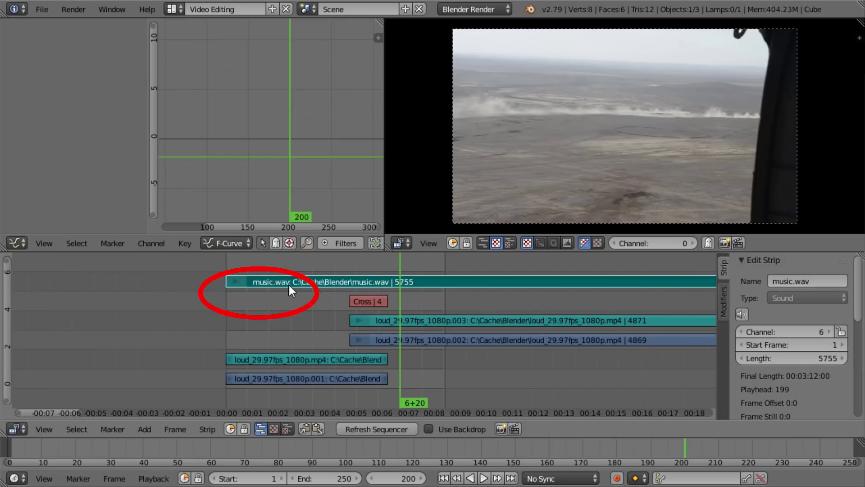
Play back the sequence from the beginning to hear the clips together with the music
key("g")
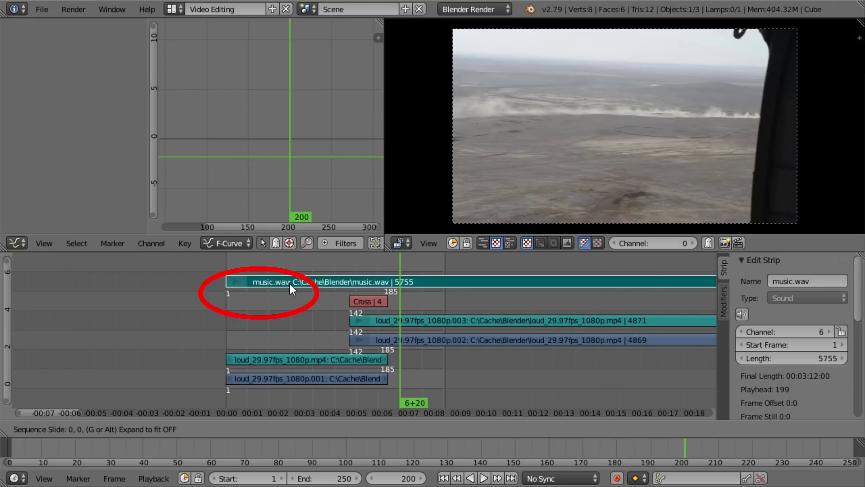
key("Escape")
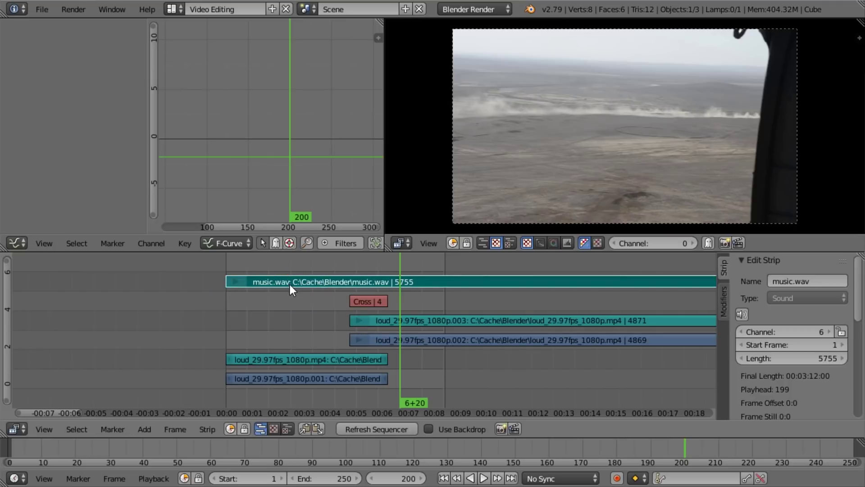
key("shift+Left")
key("alt+a")
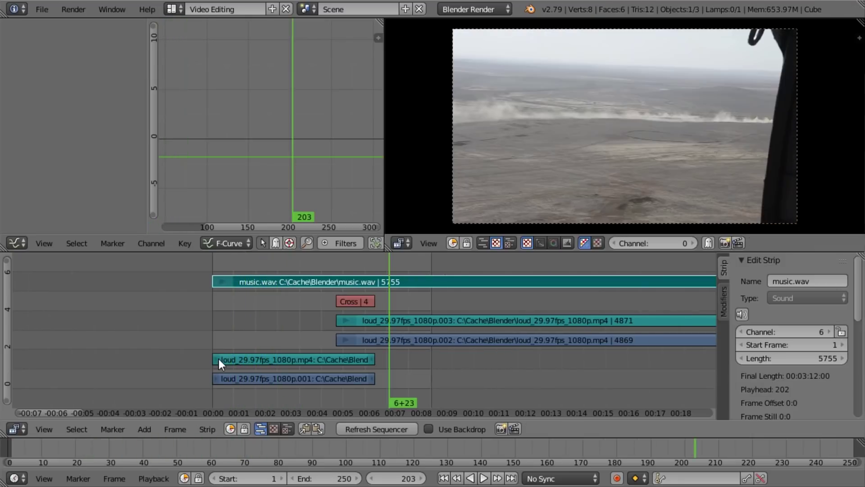
Turn on waveform drawing for all sound strips to reveal where the music gets louder
left_click(47, 431)
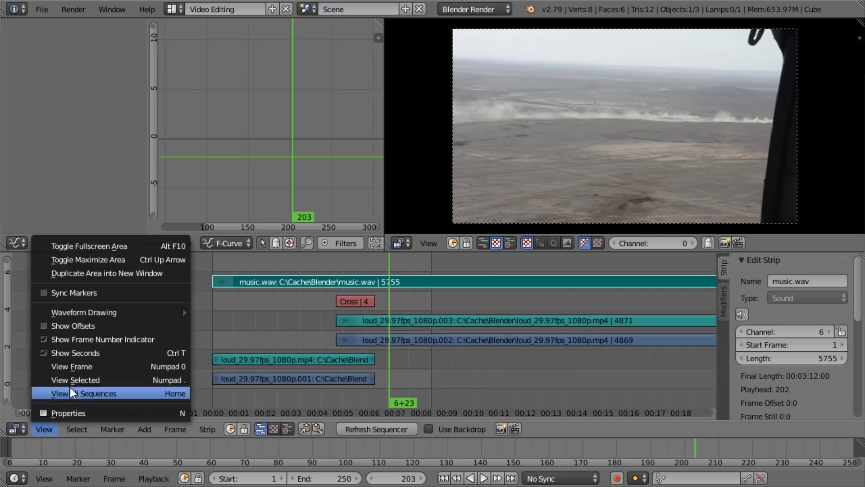
mouse_move(140, 307)
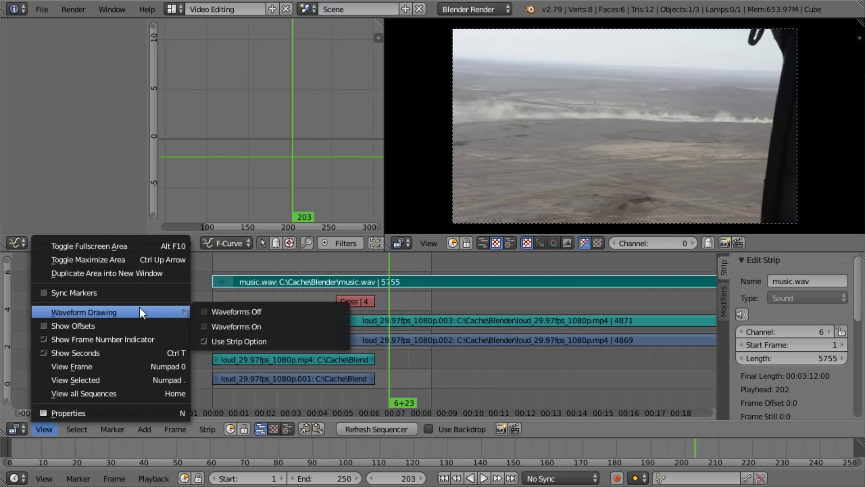
left_click(233, 326)
scroll(334, 285, "down", 4)
scroll(361, 288, "down", 5, "ctrl")
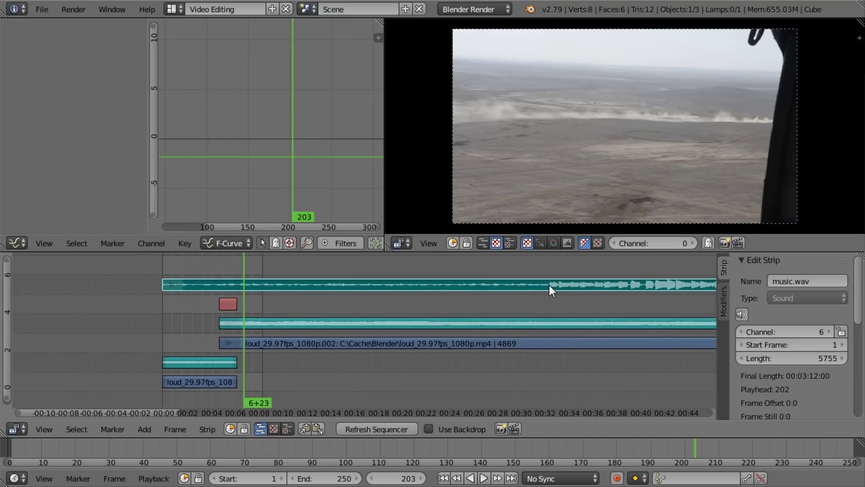
Cut the music strip at frame 963, where the louder part begins, and erase the quiet part before it
left_click(549, 270)
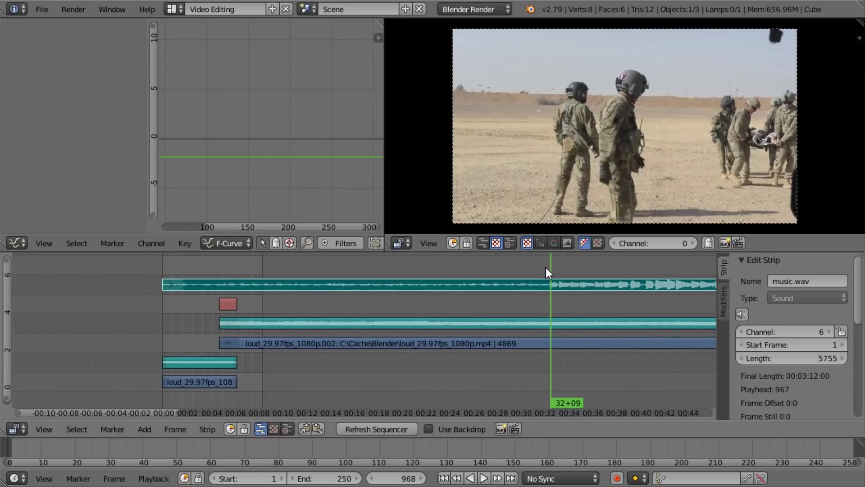
left_click(548, 274)
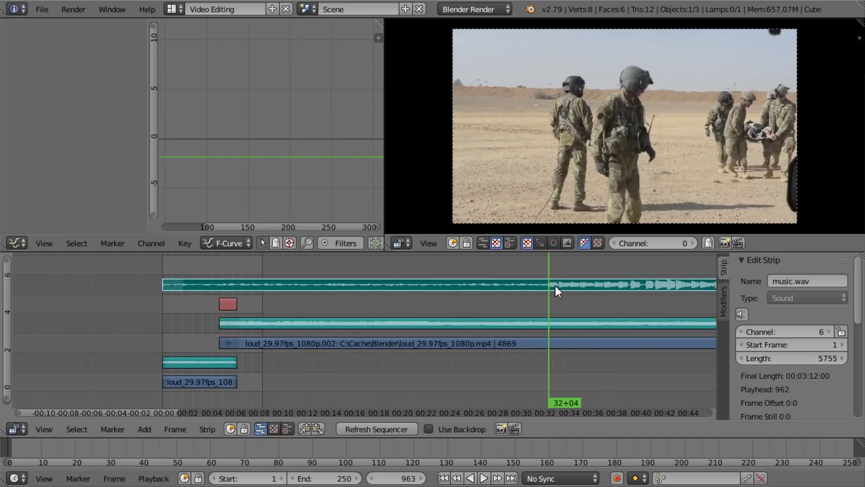
key("k")
right_click(521, 285)
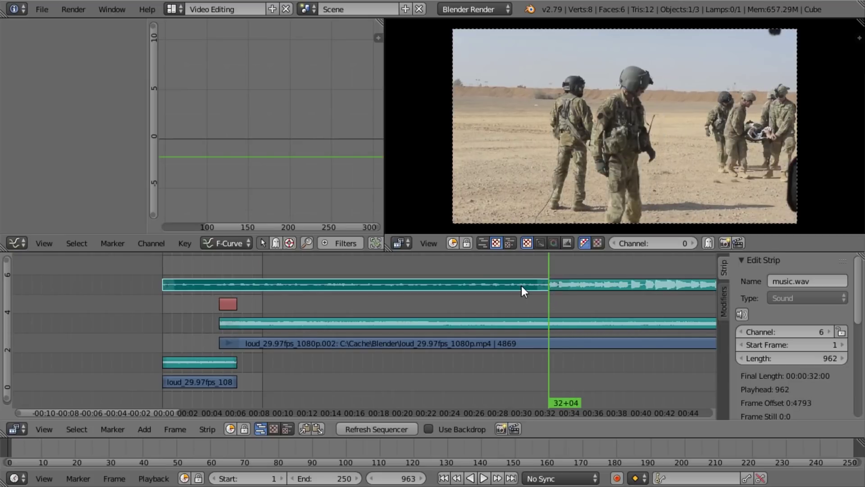
key("x")
left_click(520, 288)
Slide the remaining music strip back to the beginning of the sequence and play back the result
right_click(621, 281)
key("g")
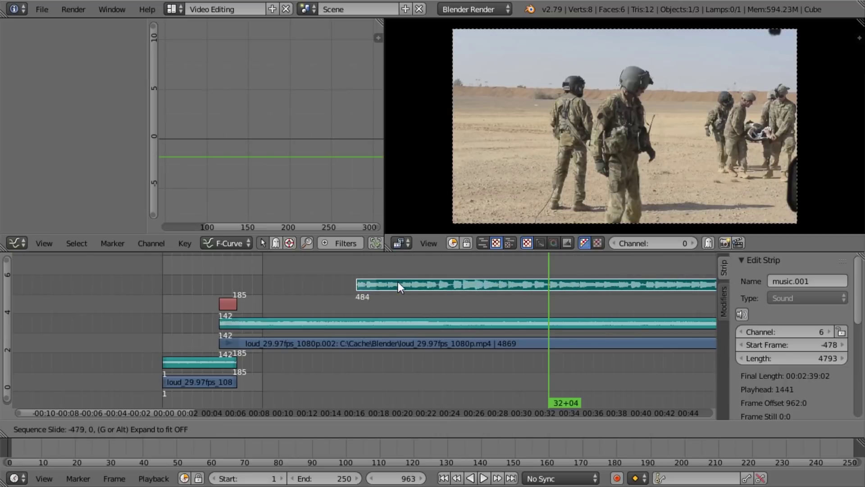
left_click(228, 285)
key("Home")
left_click(420, 266)
key("alt+a")
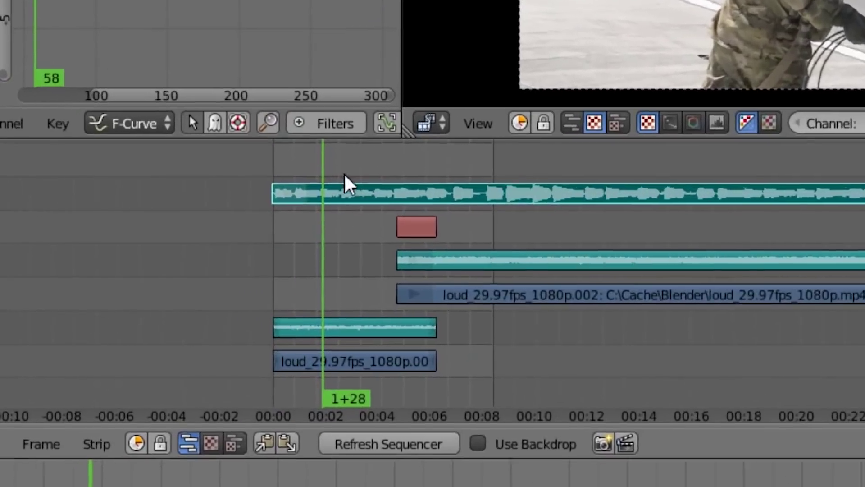
Set the timeline's end frame to 2500
left_click(435, 246)
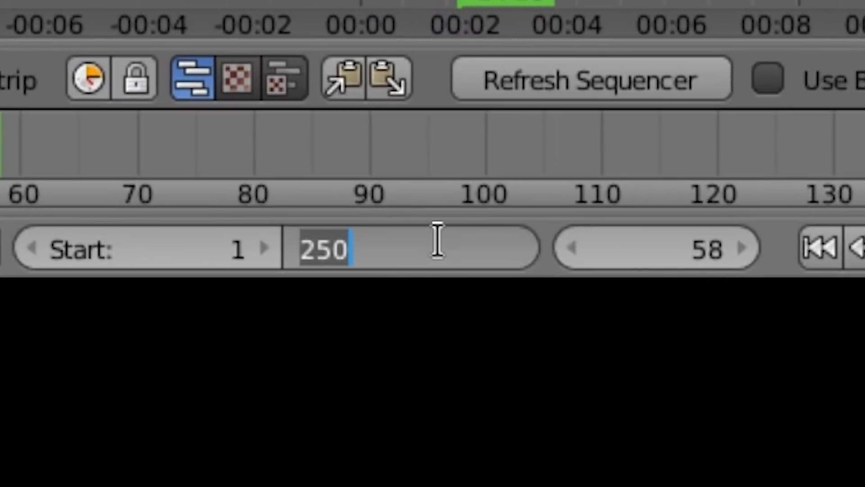
left_click(442, 241)
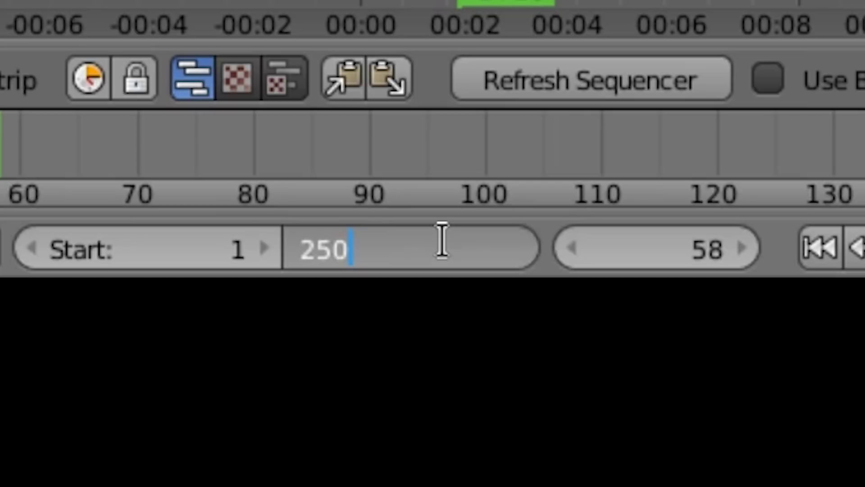
key("Return")
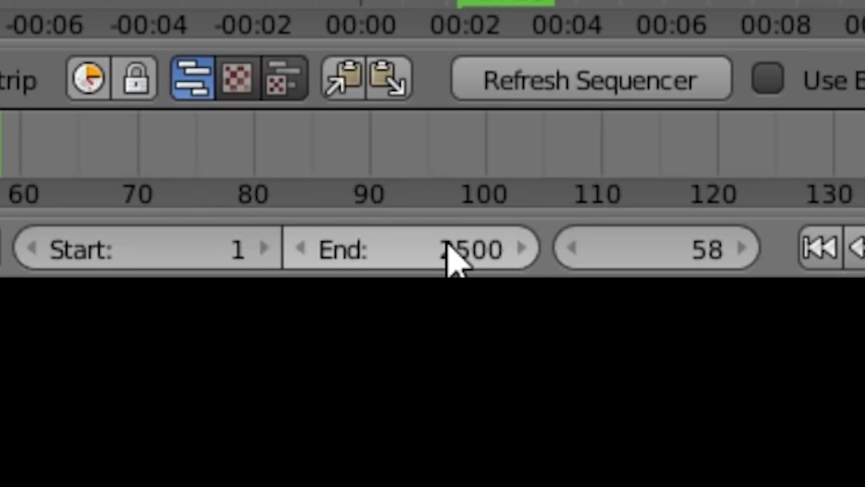
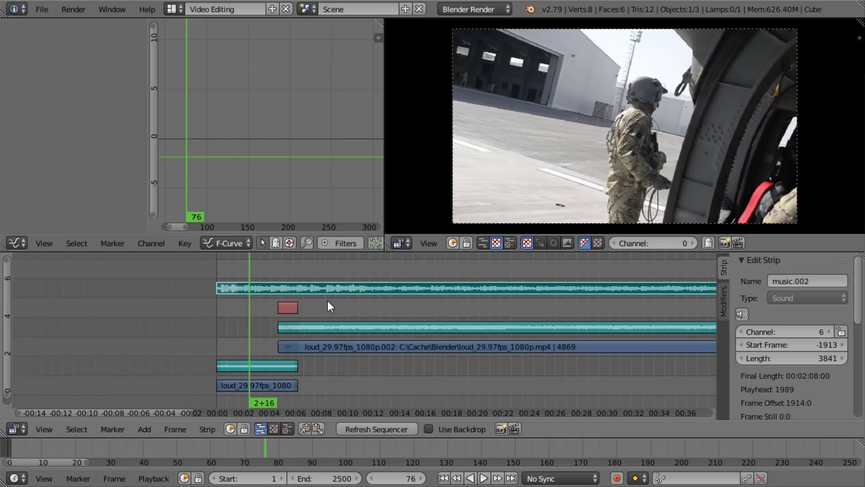
Select the second clip's sound strip and examine its animated Volume value in the strip properties and graph editor
middle_click_drag(330, 306, 362, 278)
right_click(586, 320)
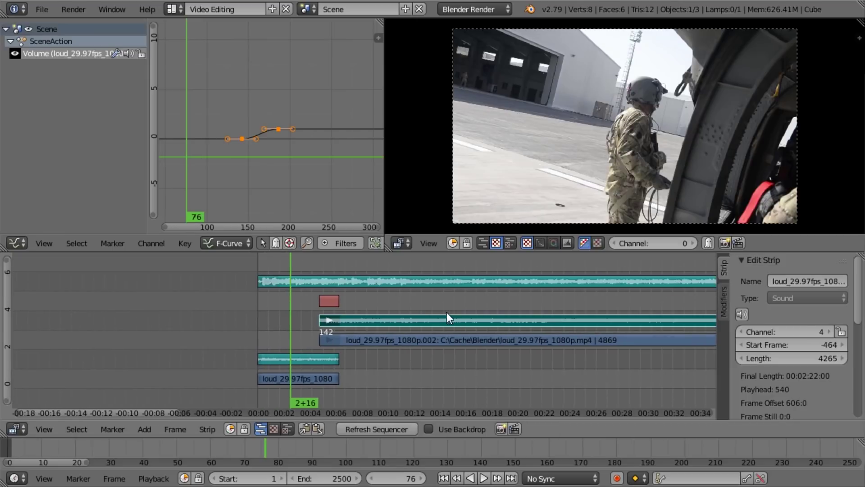
scroll(822, 327, "down", 8)
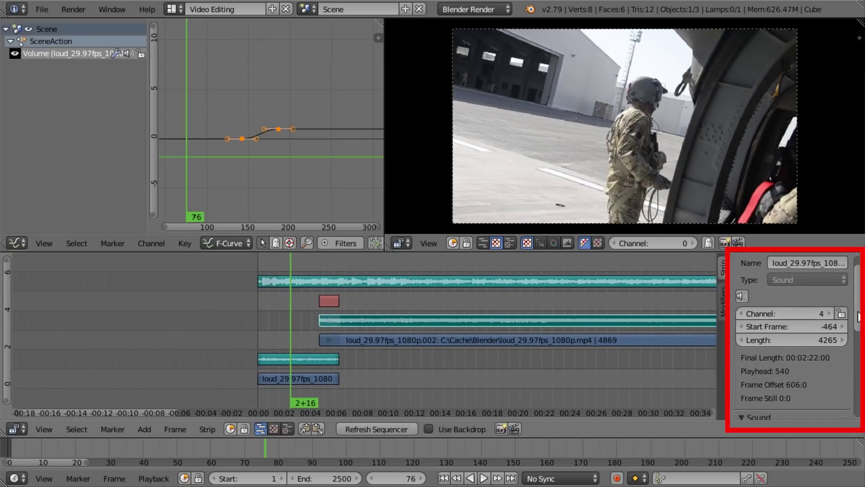
scroll(847, 379, "down", 1)
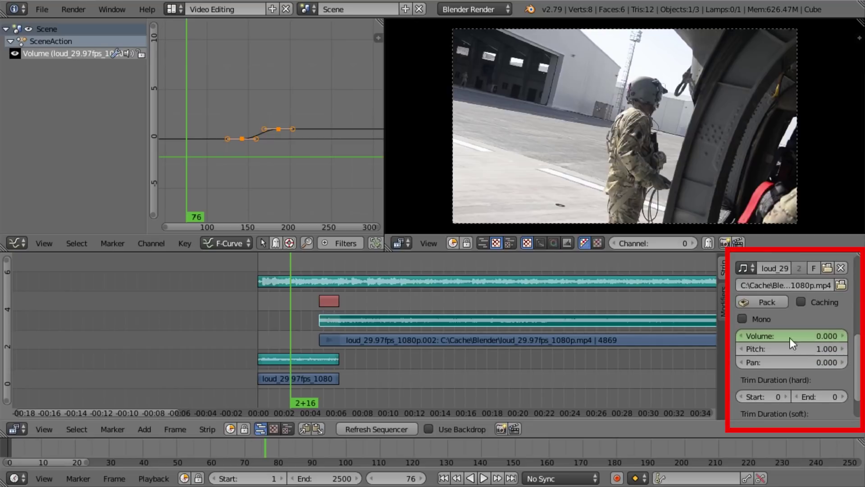
key("alt+a")
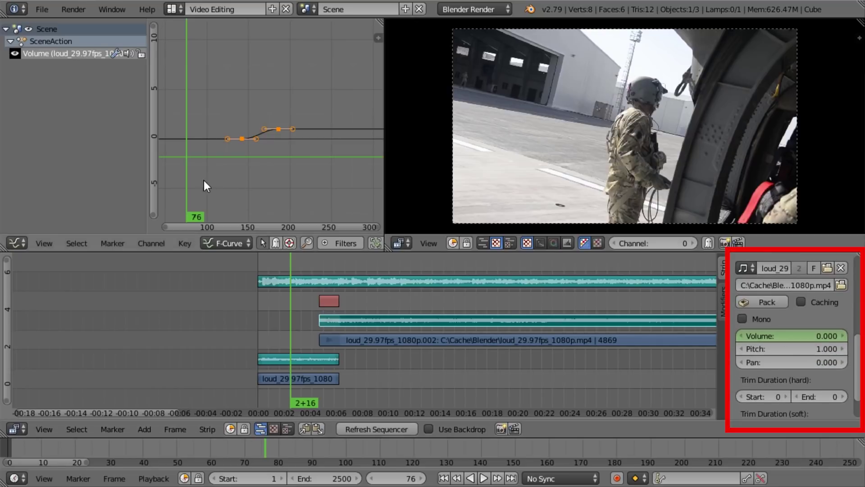
key("alt+a")
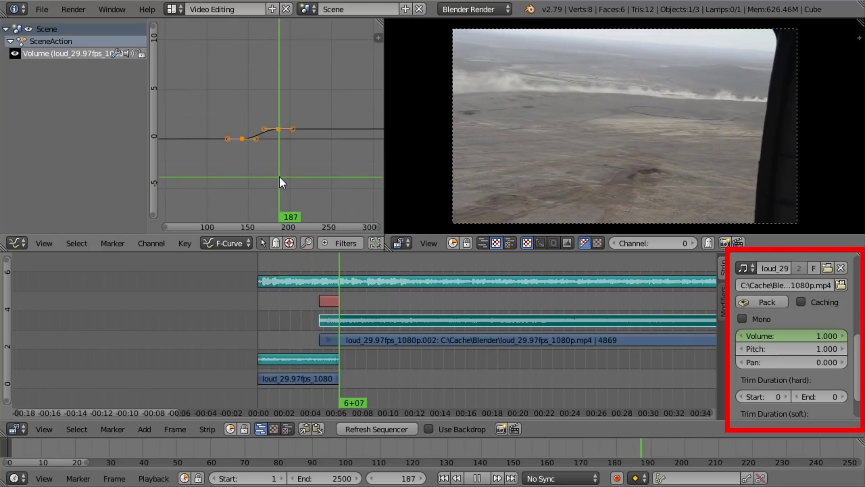
Select the volume curve's upper keyframe and step between frames 186 and 187 to compare the Volume field's colour
left_click(279, 129)
key("Left")
key("Right")
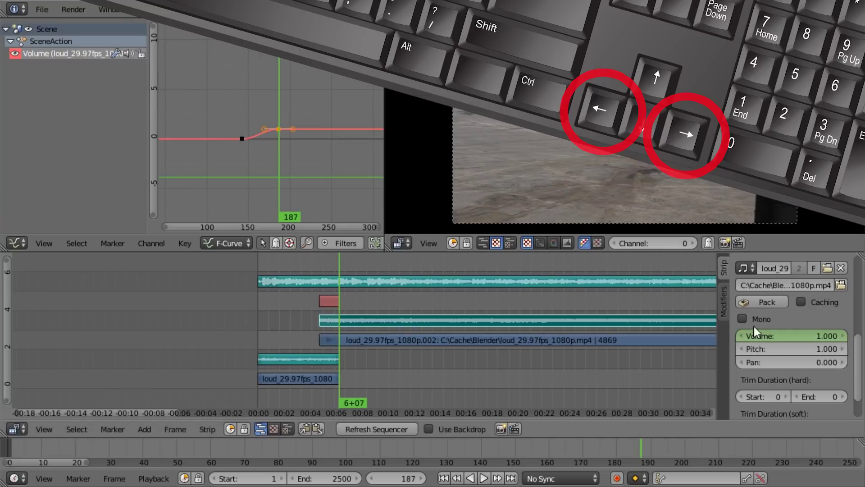
key("Left")
key("Right")
key("Left")
key("Right")
key("Left")
key("Right")
key("Left")
key("Left")
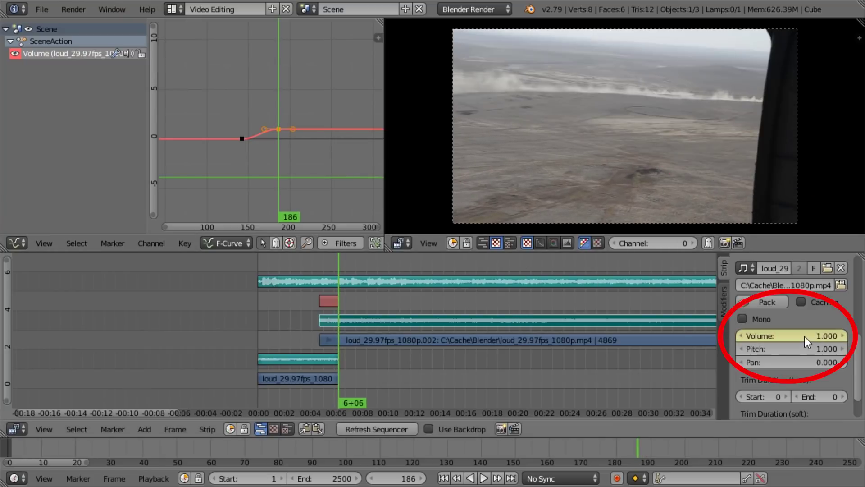
key("Right")
key("Right")
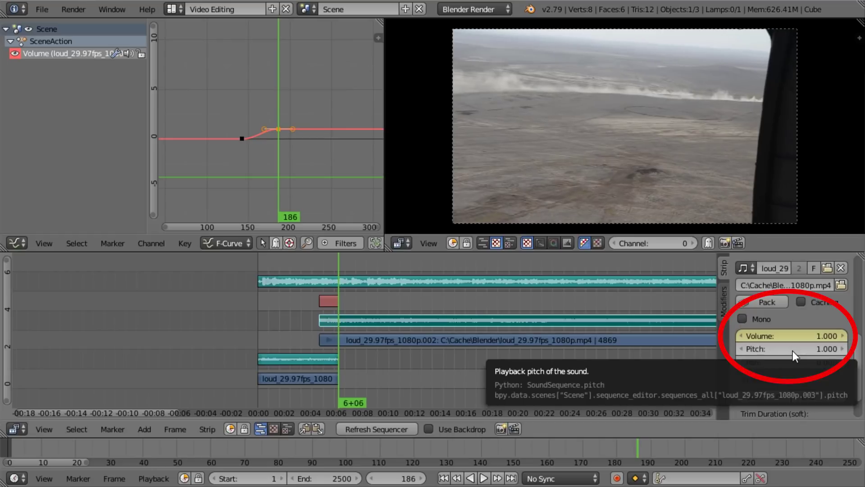
key("Left")
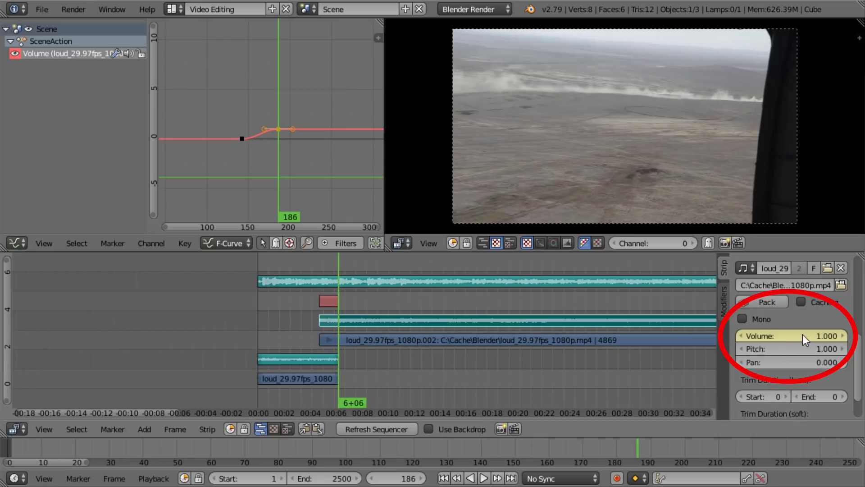
Try setting the second clip's sound volume to 0.2 at frame 186 without inserting a keyframe
left_click(802, 334)
type(".2")
key("Return")
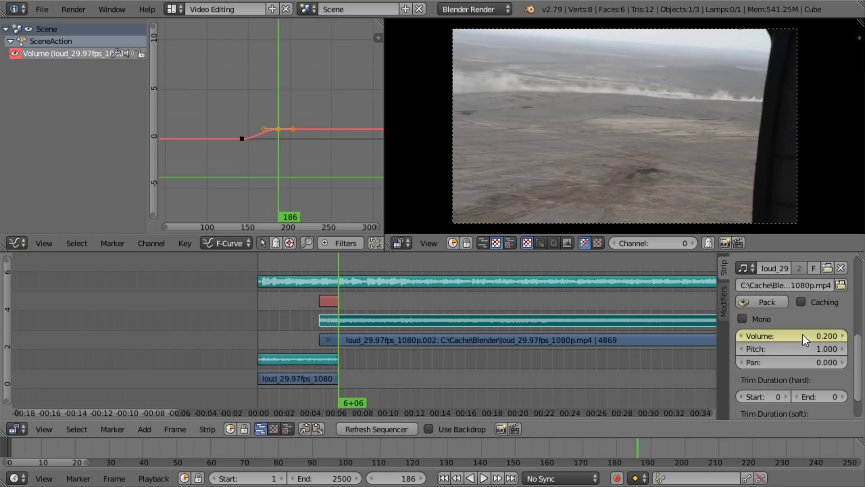
Set the first clip's sound volume to 0.3 at frame 142 and keyframe the value
right_click(350, 356)
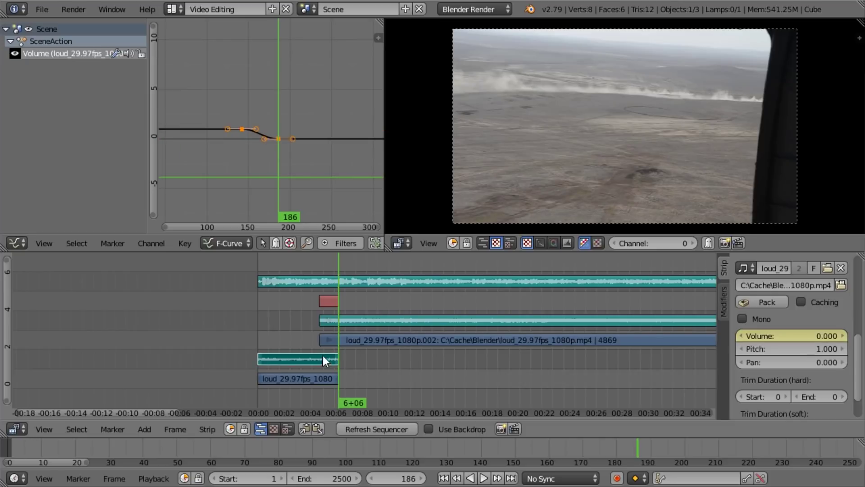
left_click(242, 104)
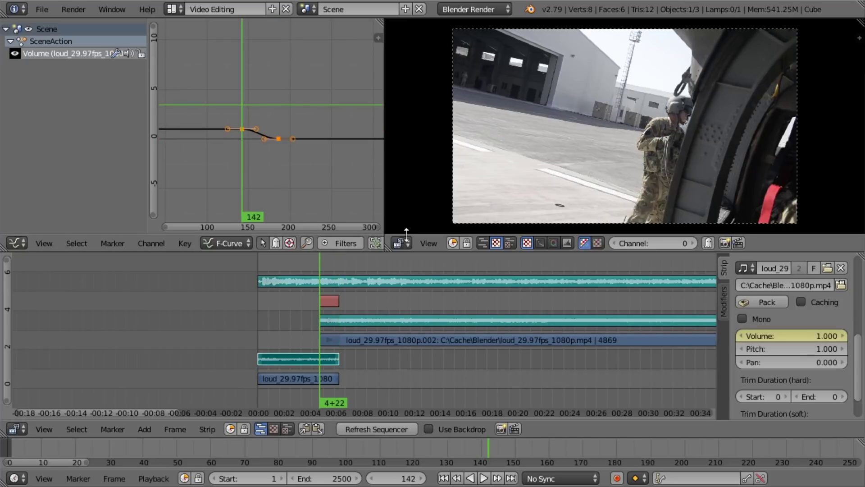
left_click(826, 336)
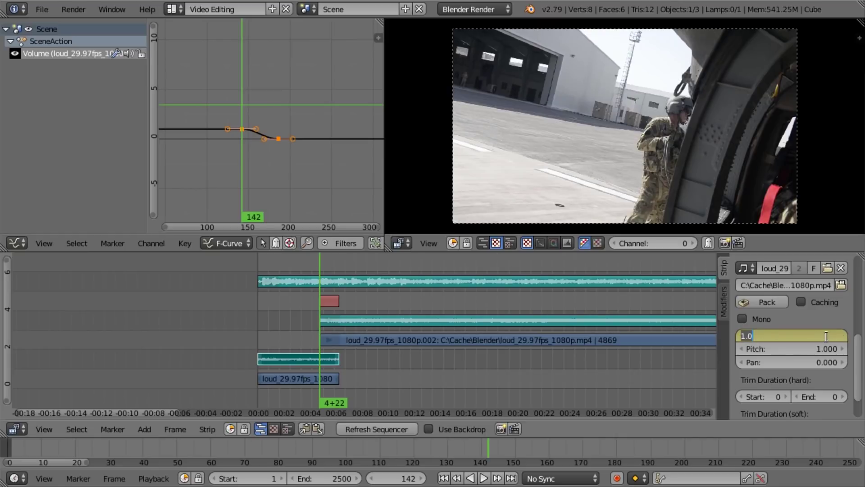
type("0.3")
key("Return")
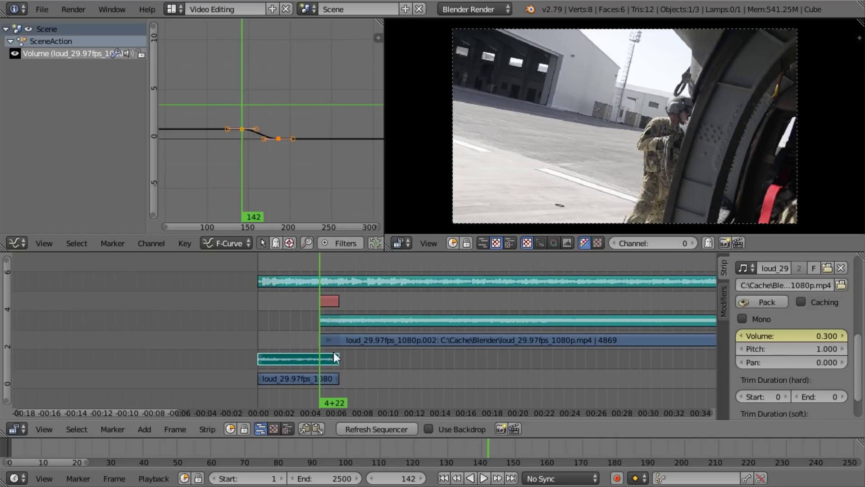
left_click(242, 160)
key("Left")
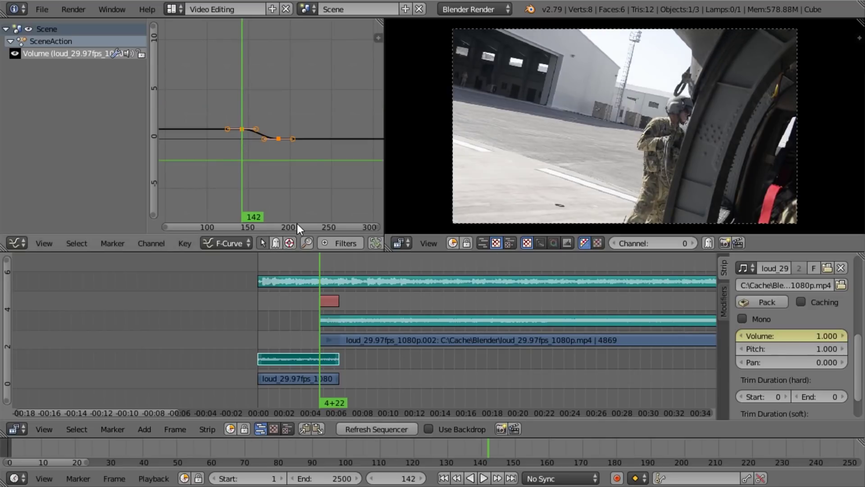
left_click(823, 337)
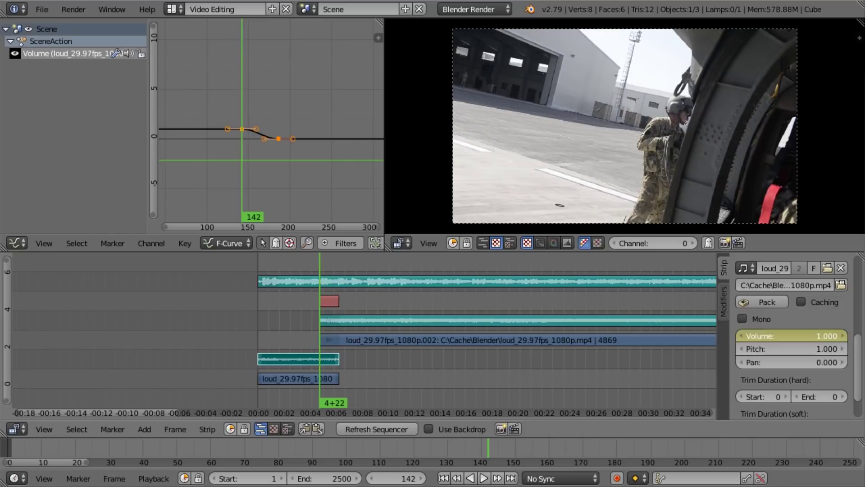
type("0.3")
key("Return")
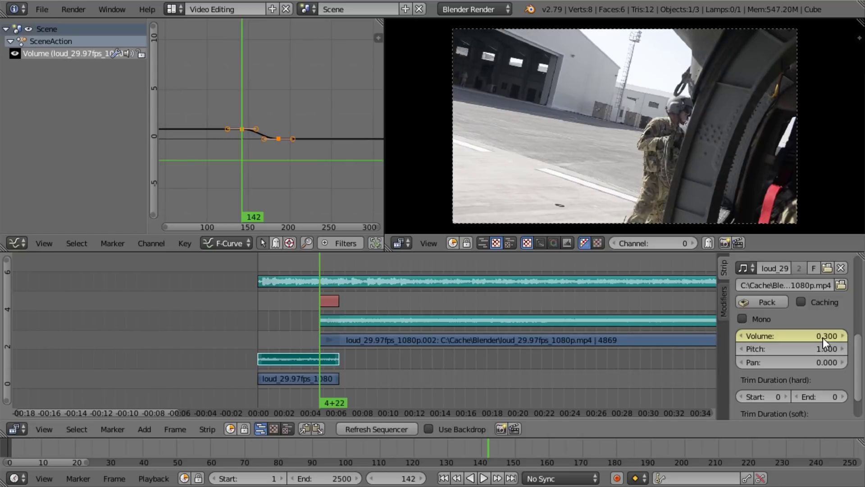
key("i")
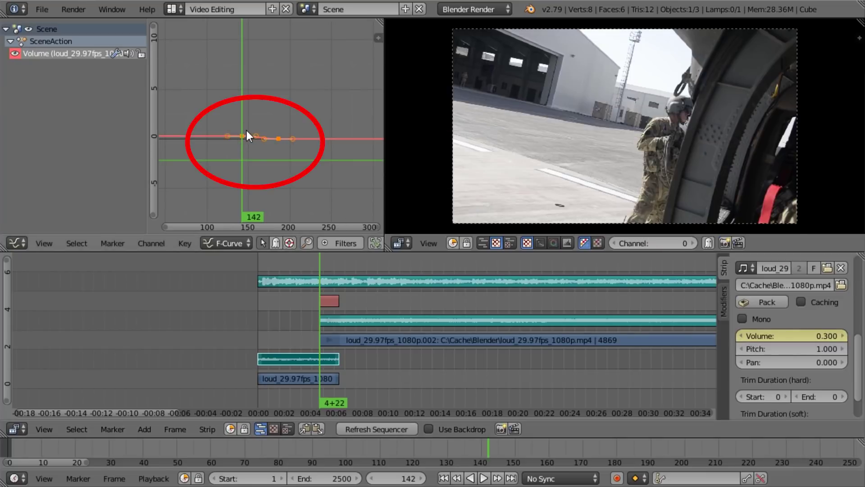
Set the second clip's sound volume to 0.2 at frame 186 and keyframe the value
right_click(333, 322)
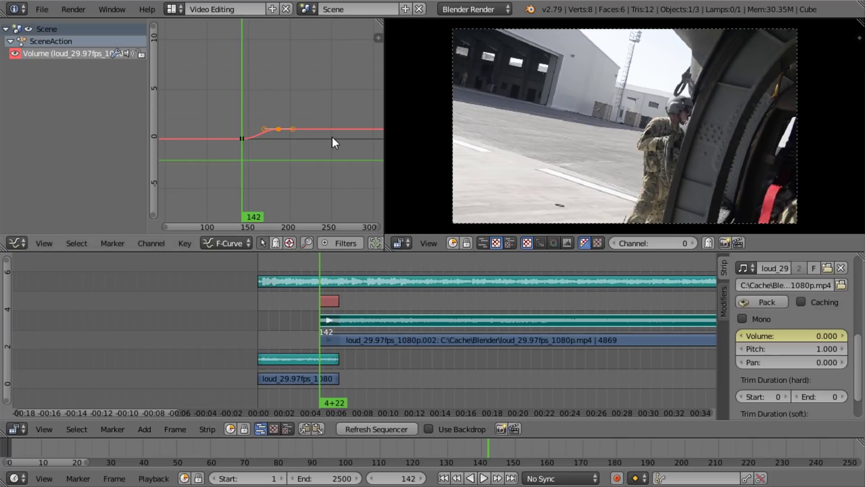
left_click(279, 145)
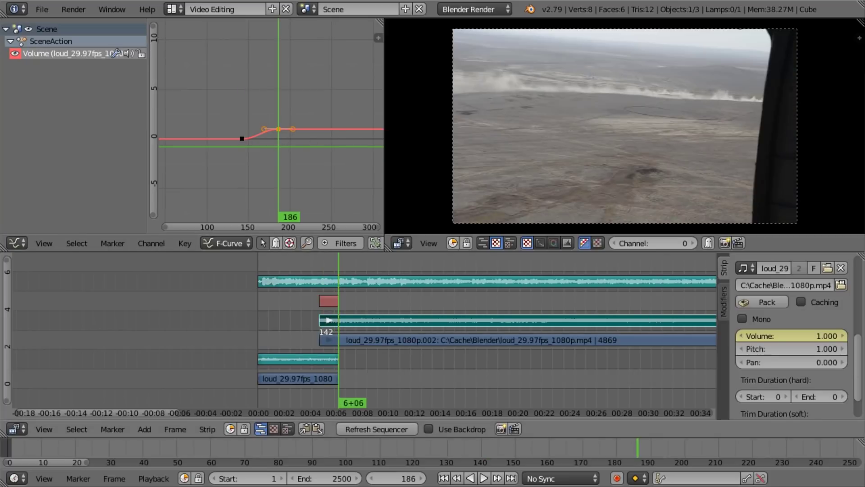
left_click(813, 335)
type("0.2")
key("Return")
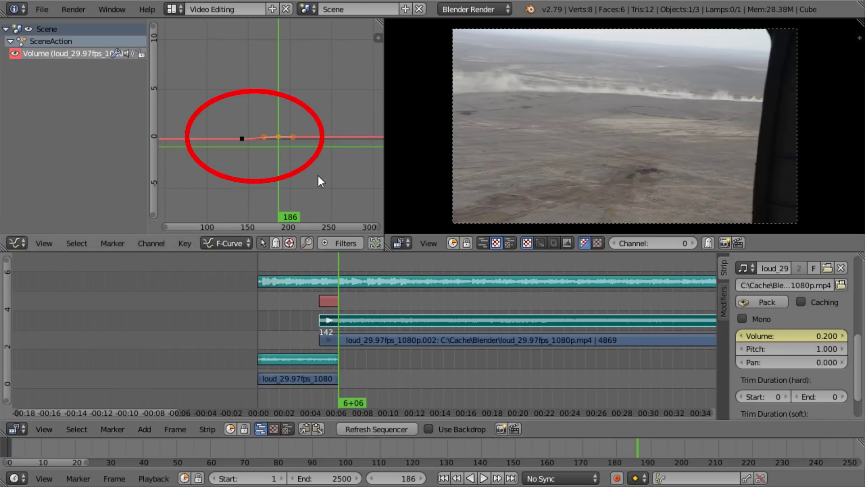
Examine the second clip's volume curve in the graph editor and play the sequence from its first frame
key("Home")
key("Right")
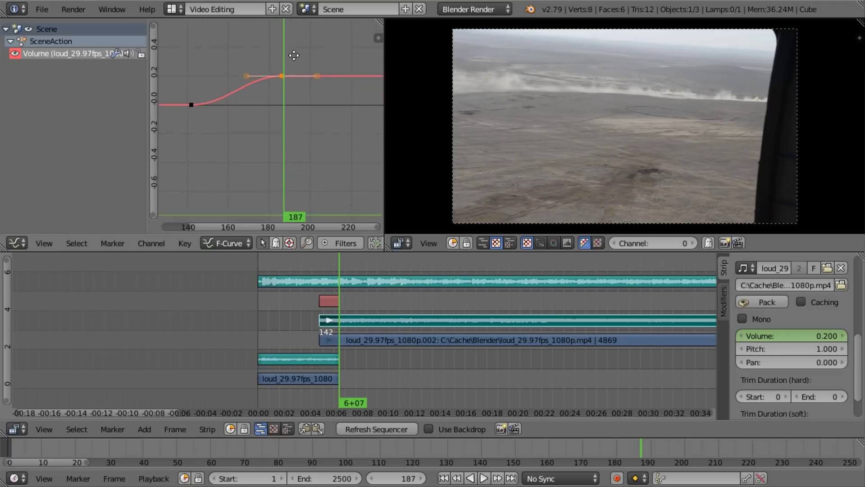
key("shift+Left")
key("Home")
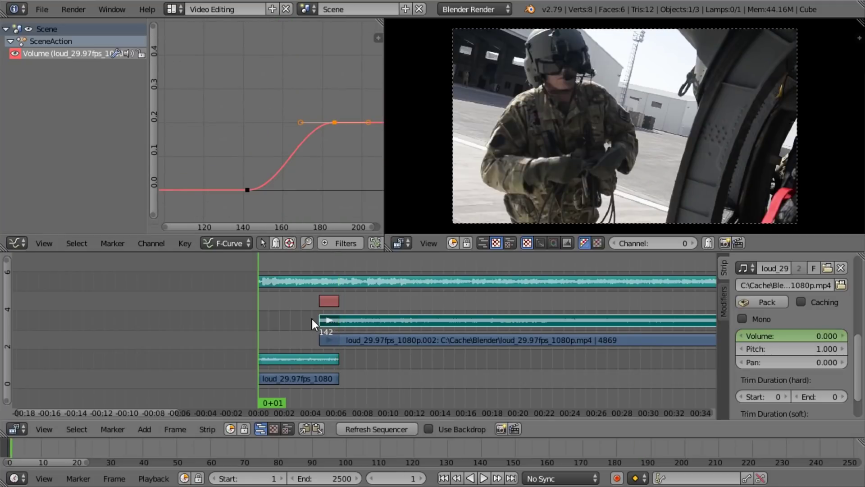
key("alt+a")
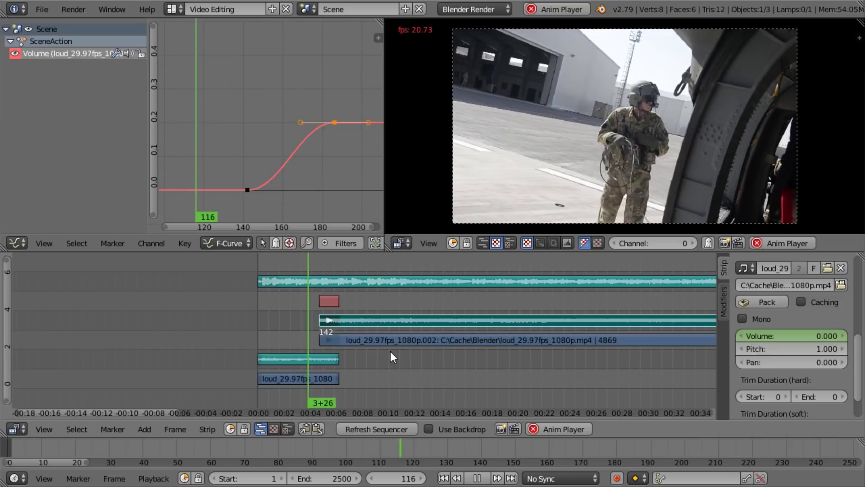
key("alt+a")
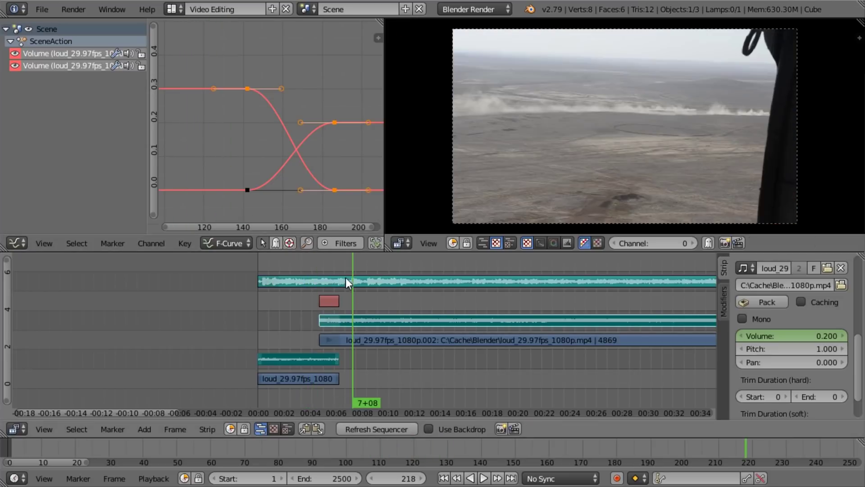
Replay the crossfade several times to check the sound transition against both clips' volume curves
left_click_drag(323, 258, 296, 263)
key("alt+a")
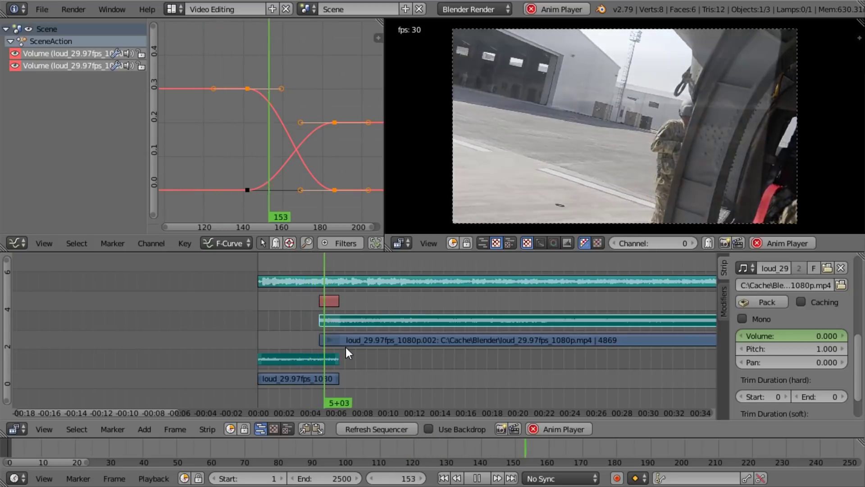
key("alt+a")
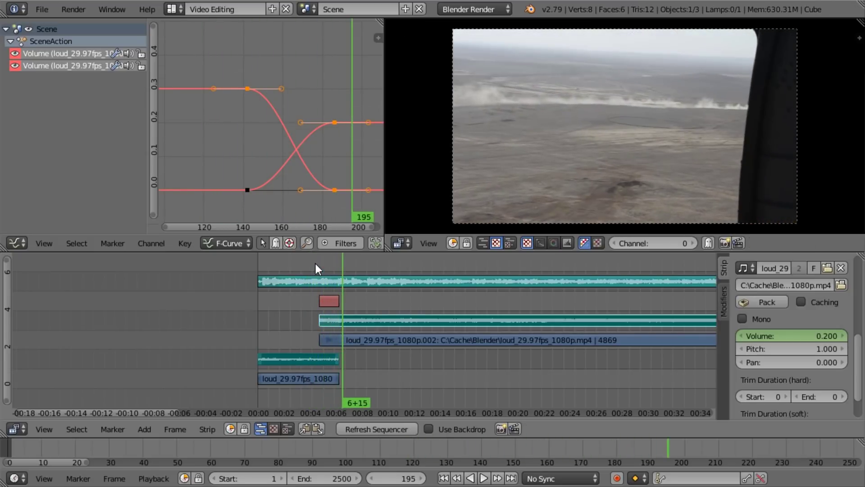
left_click_drag(316, 264, 305, 266)
key("alt+a")
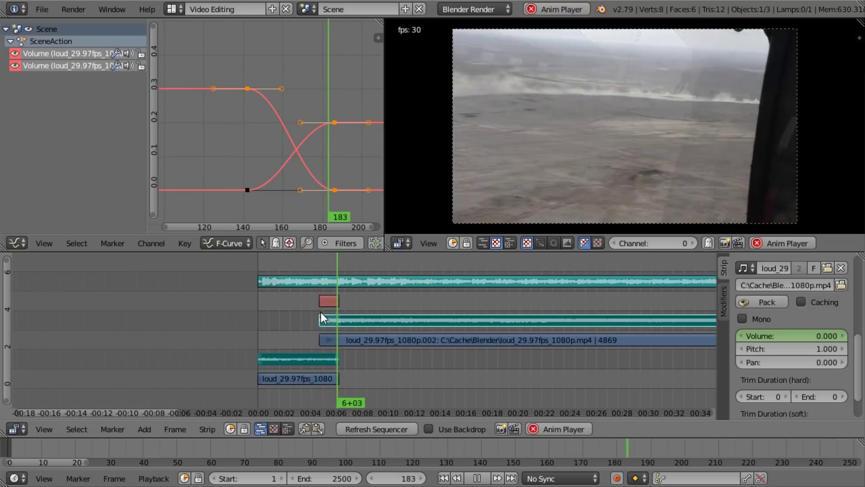
left_click_drag(312, 269, 305, 266)
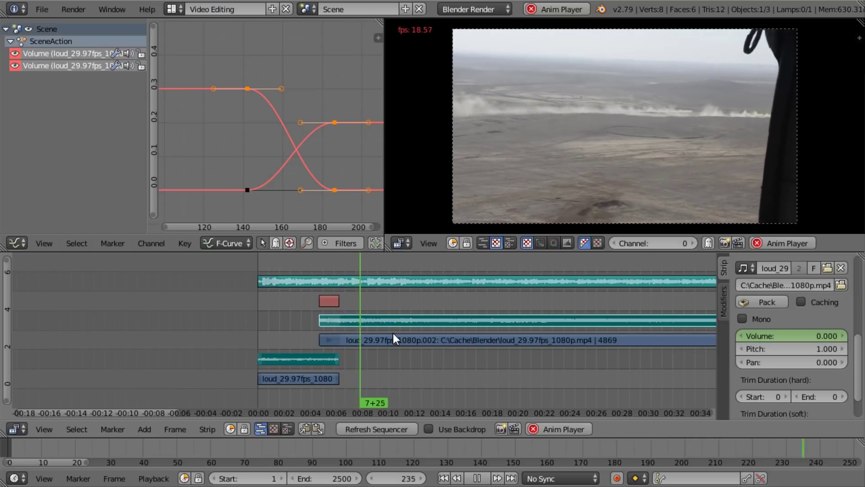
middle_click_drag(393, 339, 422, 347)
key("alt+a")
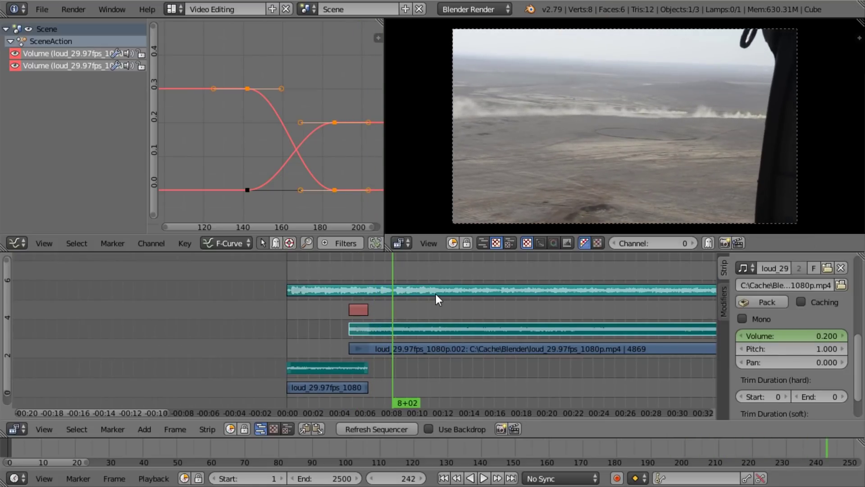
Add the image SubRuOverlay_1080p.png from the Blender cache folder to the sequencer at the first frame
middle_click_drag(404, 299, 442, 305)
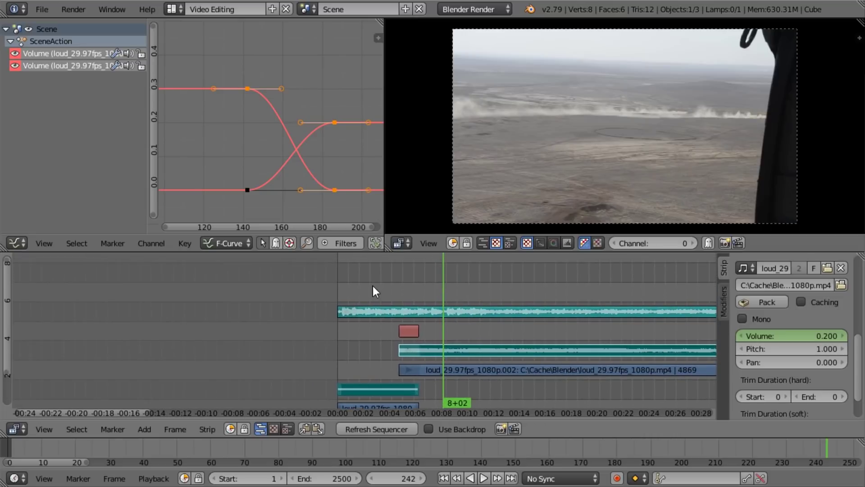
key("shift+Left")
left_click_drag(864, 135, 400, 343)
left_click_drag(394, 431, 377, 312)
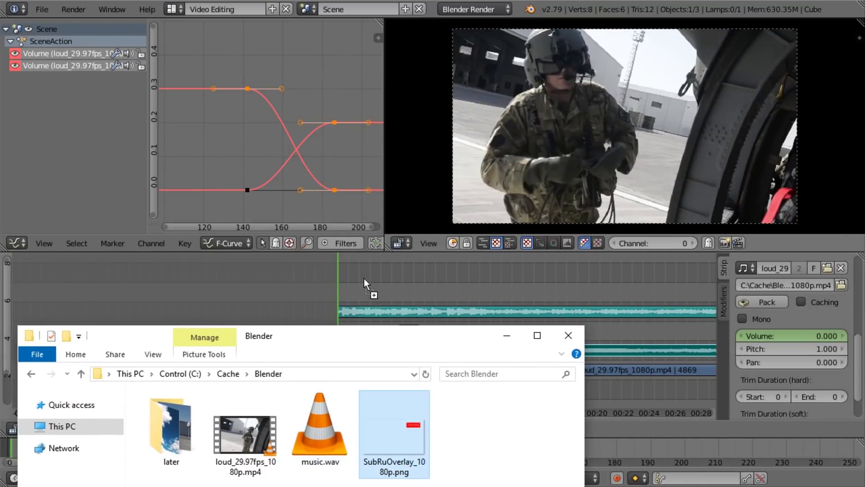
left_click_drag(363, 278, 348, 281)
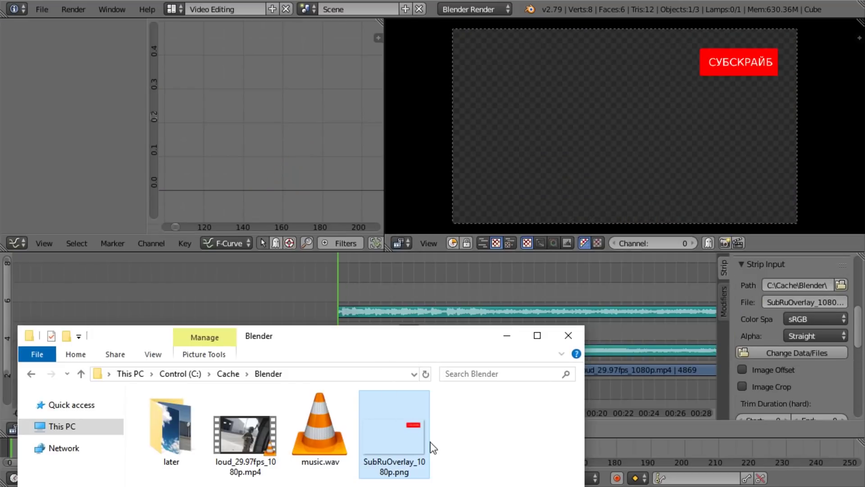
left_click(507, 336)
Move the overlay image strip to channel 7 above the music, starting at frame 109, and preview it at frame 120
scroll(453, 339, "up", 4)
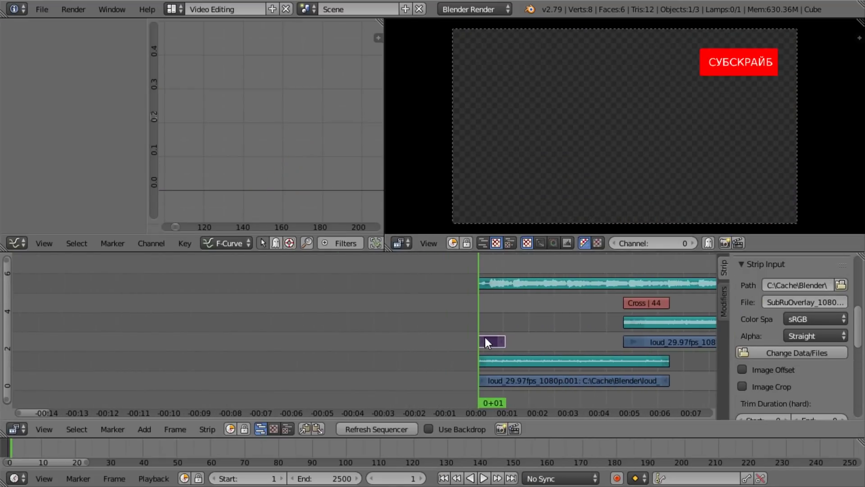
middle_click_drag(596, 321, 438, 348)
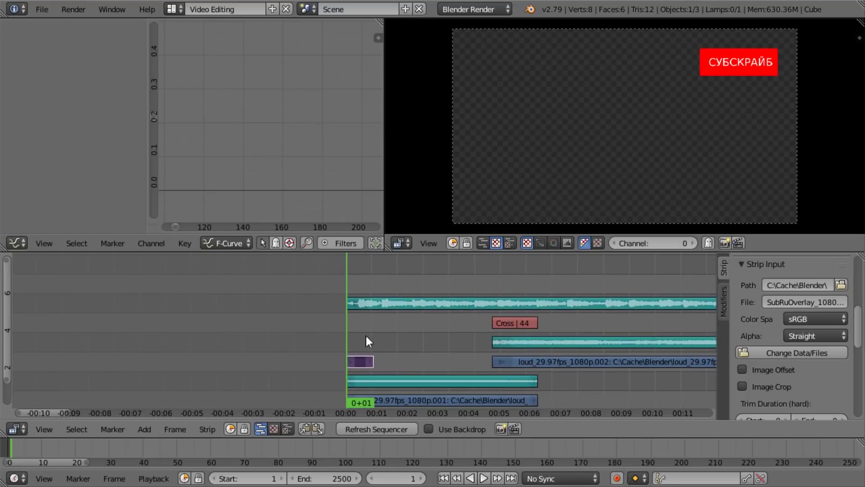
right_click_drag(367, 339, 475, 282)
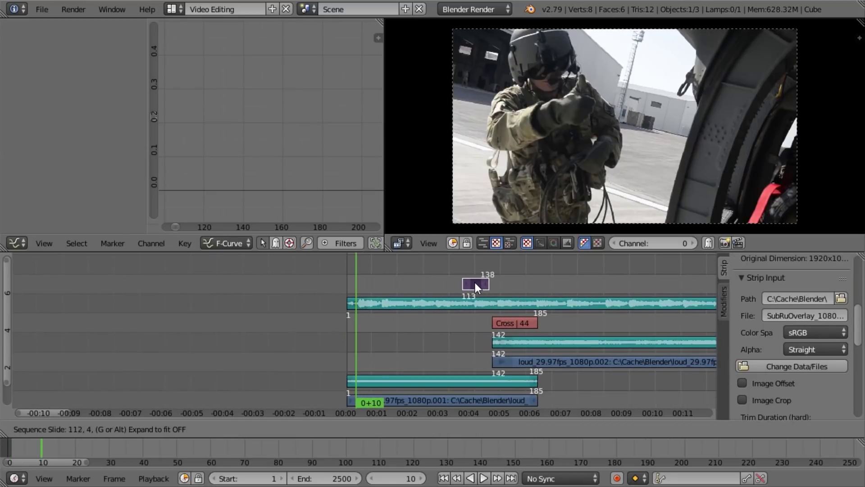
key("alt+a")
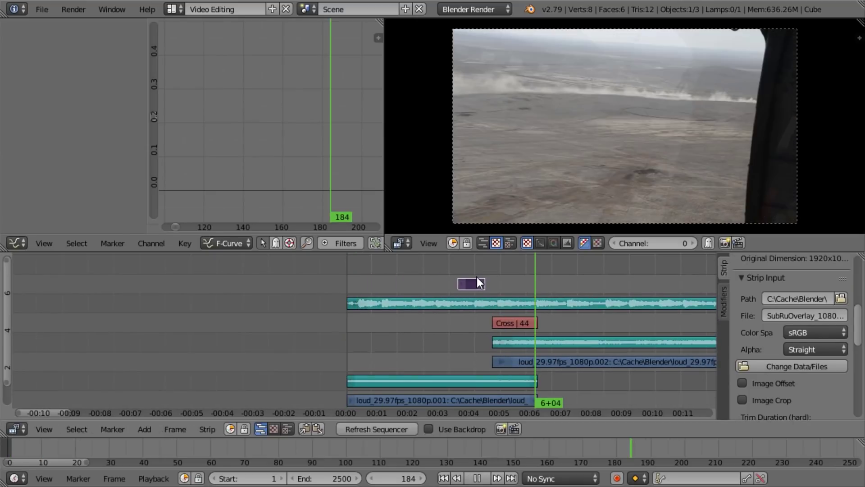
key("alt+a")
left_click(469, 268)
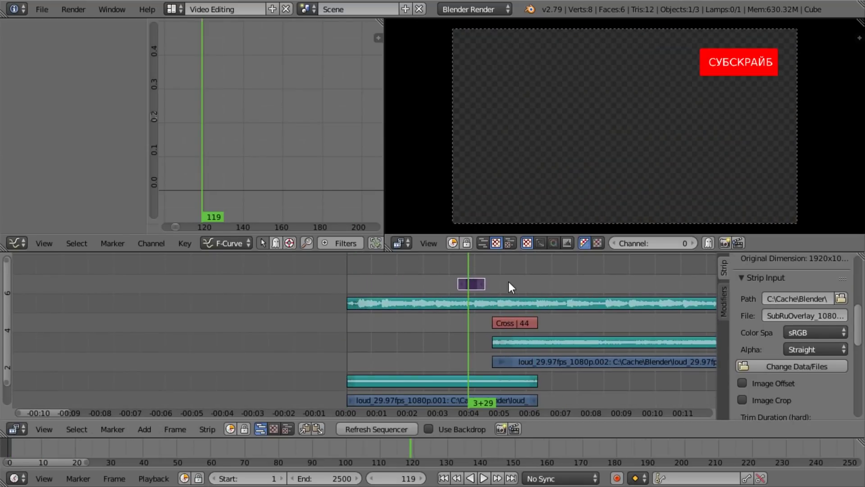
scroll(454, 288, "up", 2)
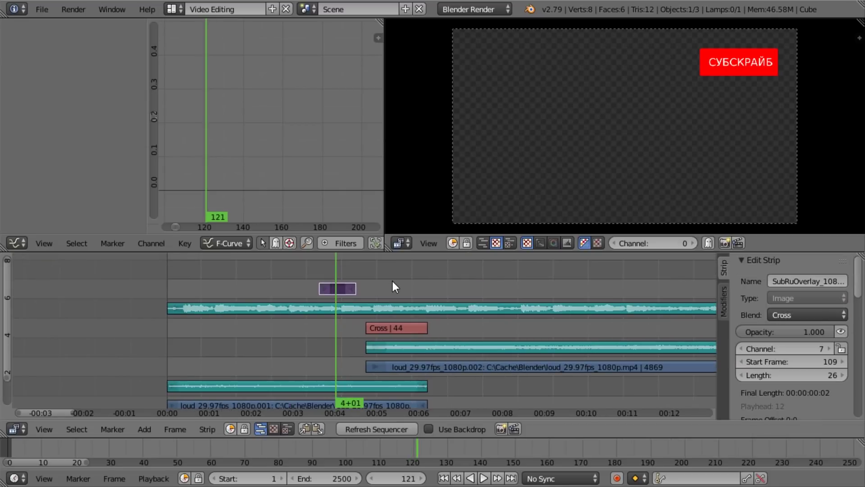
key("Left")
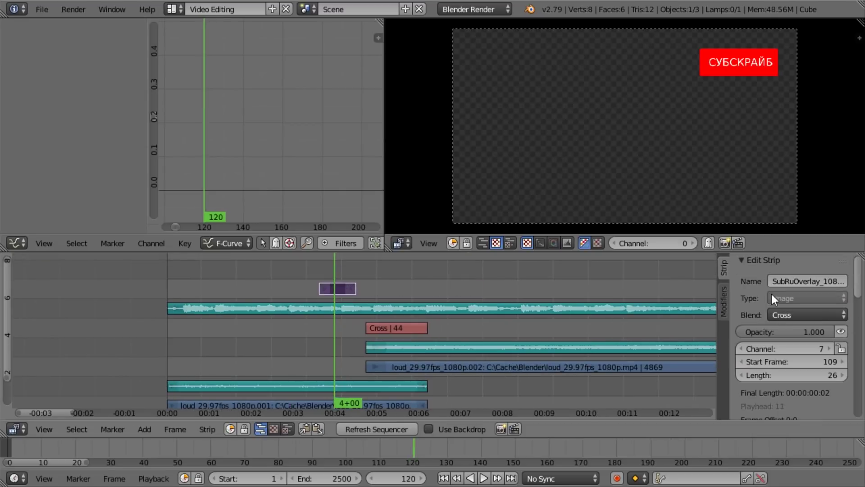
Set the overlay image strip's length to 108 frames and play back that part of the sequence
key("n")
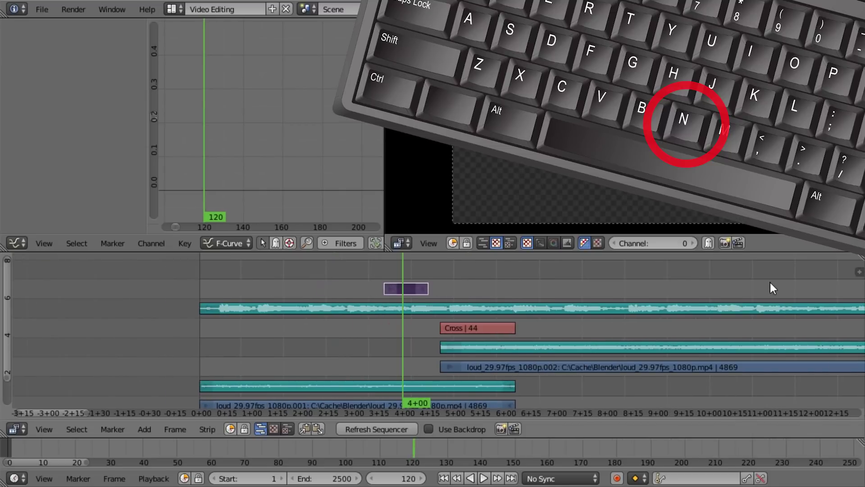
key("n")
scroll(859, 282, "down", 4)
scroll(832, 301, "up", 1)
mouse_move(832, 307)
left_mouse_down()
mouse_move(864, 307)
mouse_move(823, 307)
left_mouse_up()
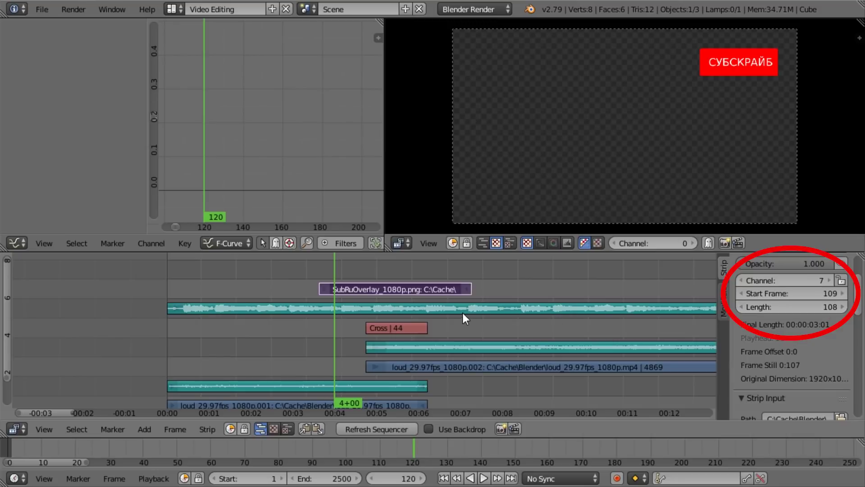
key("alt+a")
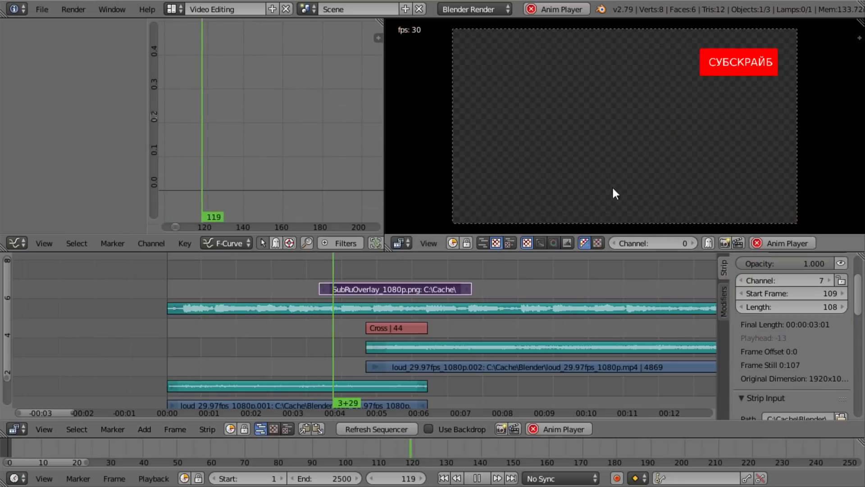
left_click(305, 274)
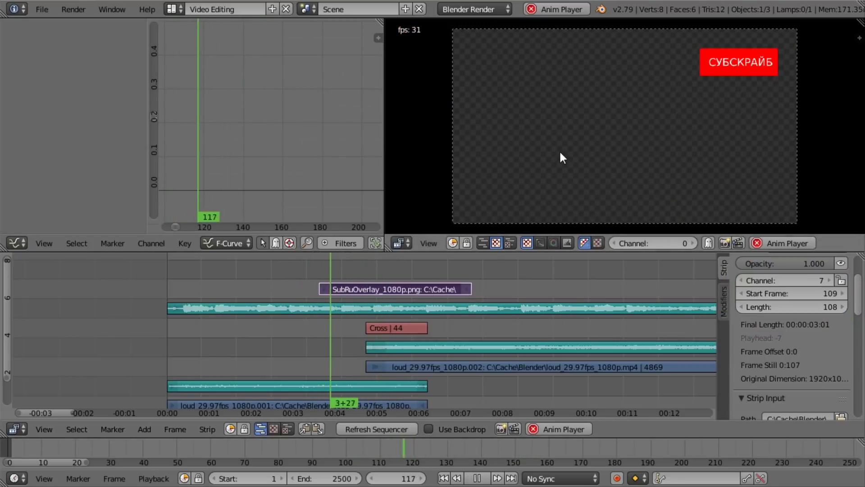
Stop the playback and set the subscribe overlay strip's blend mode to Alpha Over
key("alt+a")
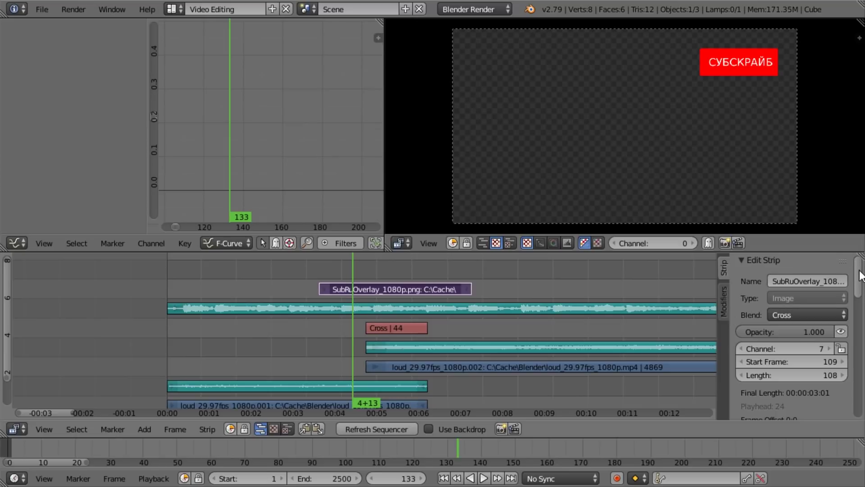
scroll(858, 276, "down", 4)
scroll(838, 280, "up", 4)
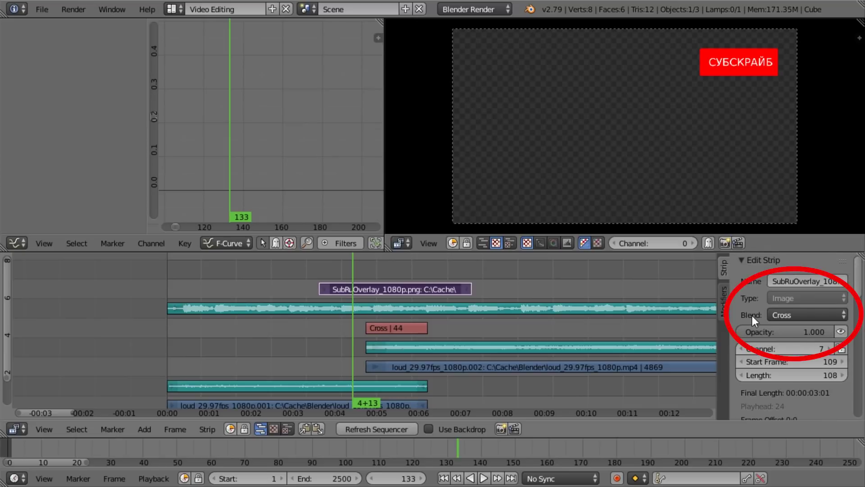
left_click(791, 317)
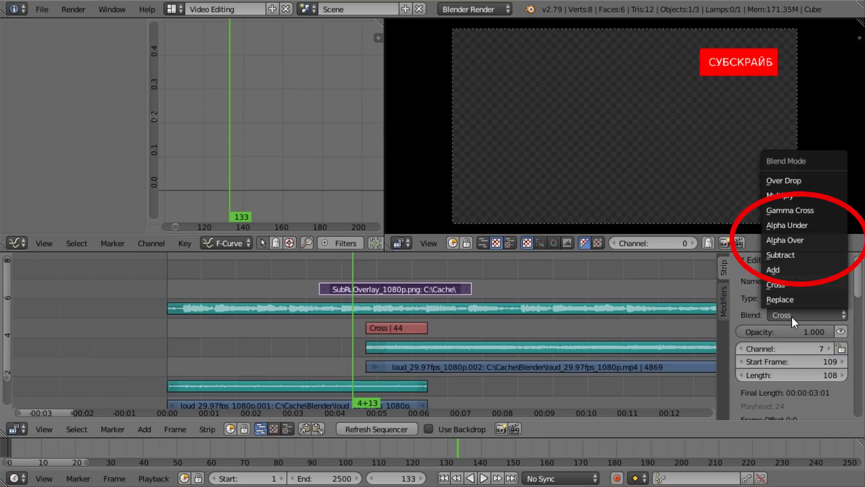
left_click(808, 235)
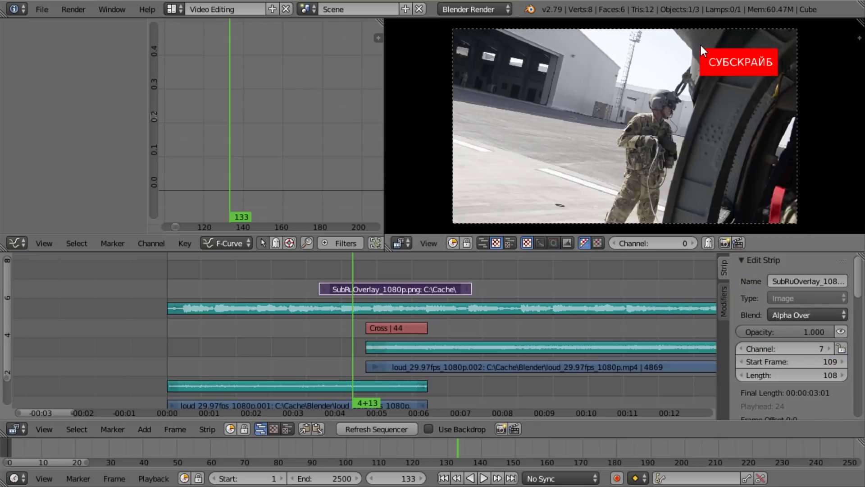
Play the sequence from frame 100 to check how the subscribe overlay shows over the video
left_click(307, 268)
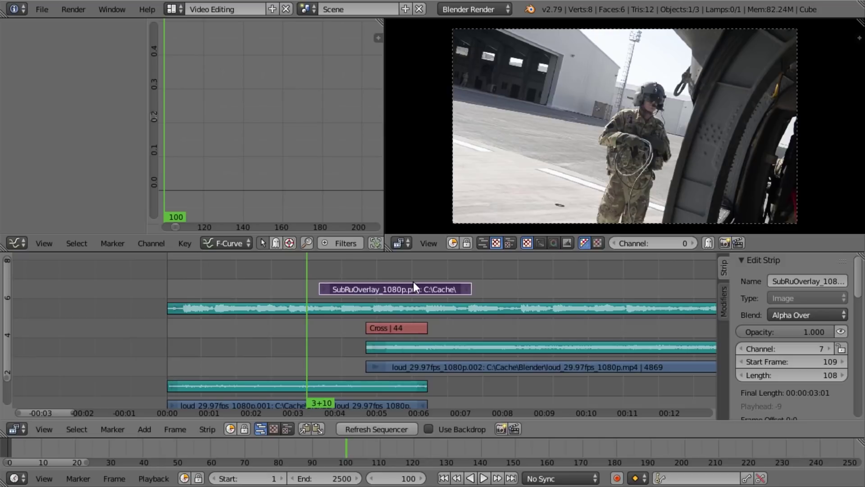
key("alt+a")
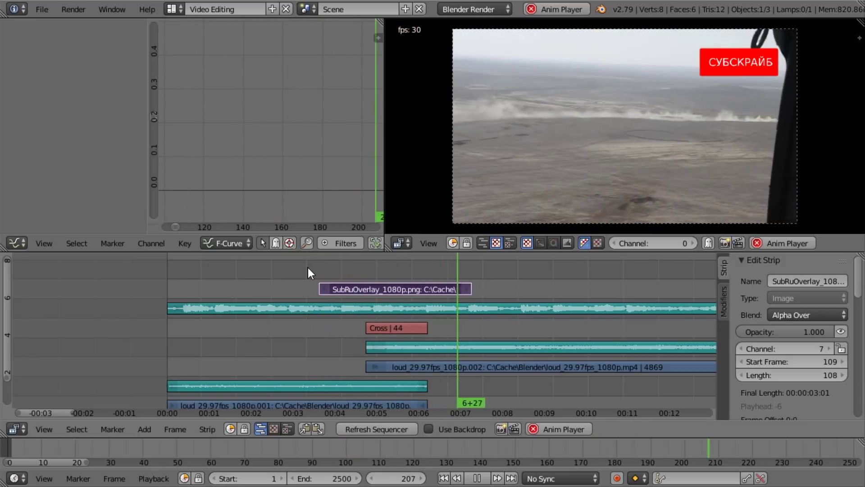
key("Escape")
Set the overlay strip's opacity to 0 at its first frame, 109, and insert a keyframe for it
mouse_move(307, 267)
left_mouse_down()
mouse_move(359, 269)
mouse_move(309, 269)
mouse_move(321, 269)
left_mouse_up()
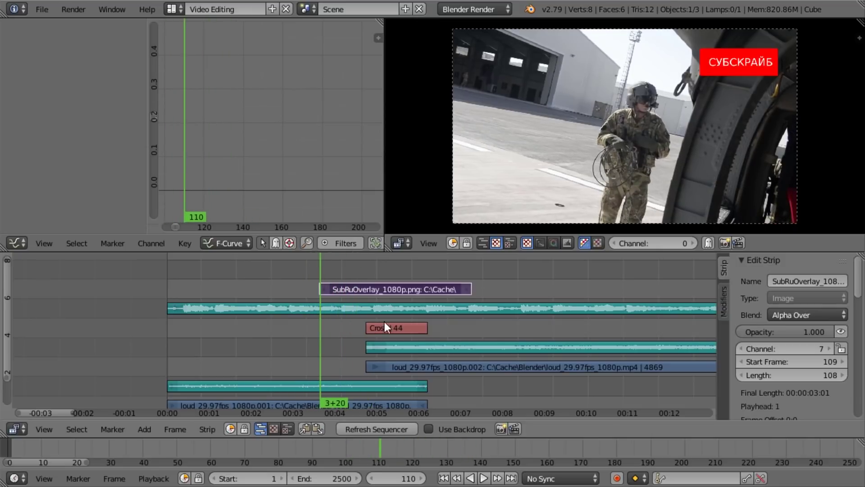
key("Left")
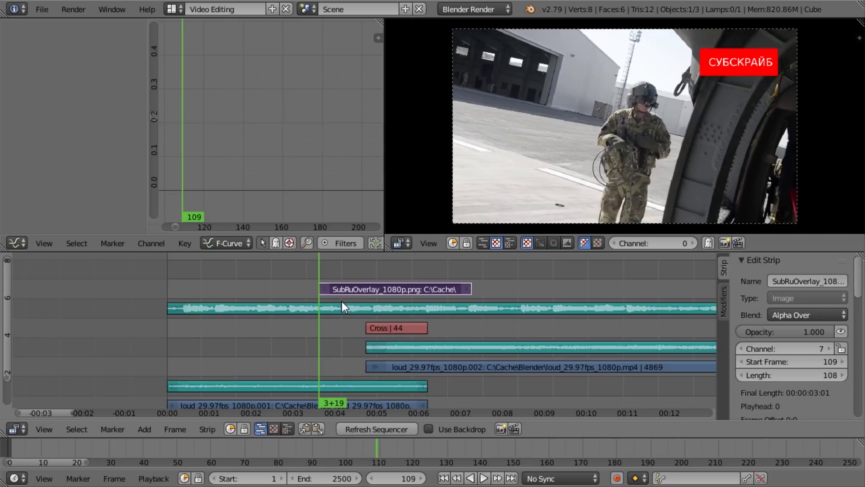
key("Left")
key("Right")
left_click(810, 334)
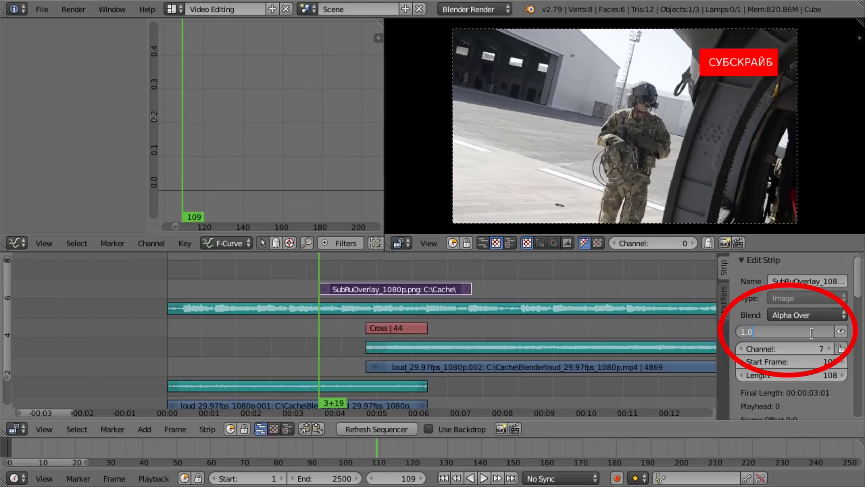
type("0")
key("Return")
key("i")
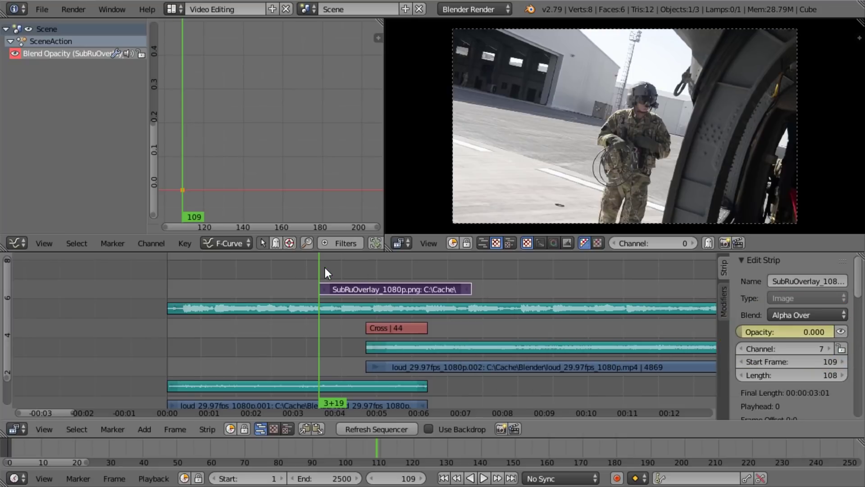
Keyframe the overlay strip's opacity at 1 on frame 122 and play back the fade-in
key("alt+a")
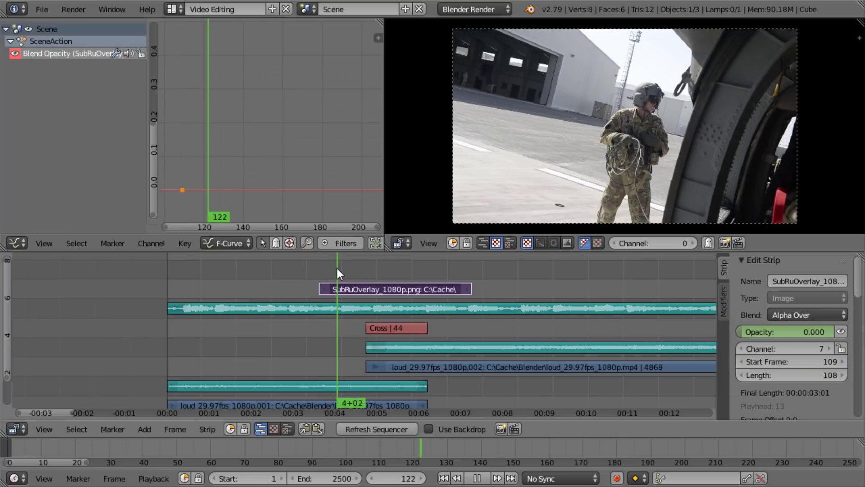
key("alt+a")
left_click(801, 334)
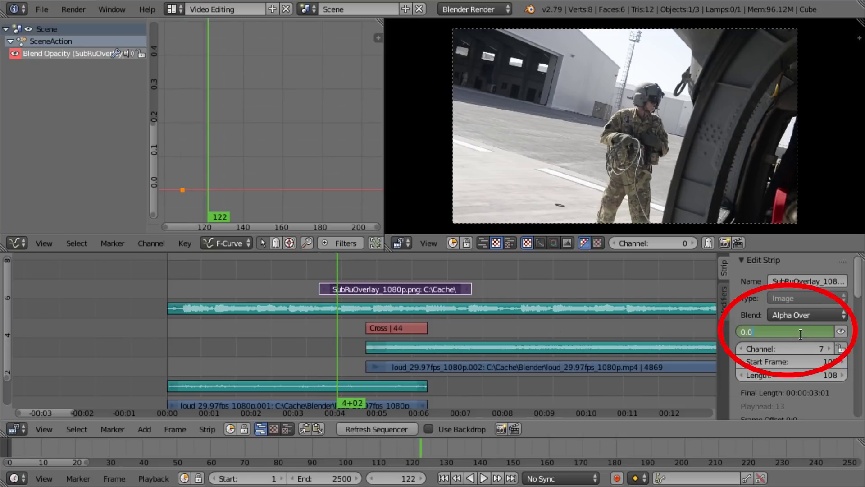
type("1")
key("Return")
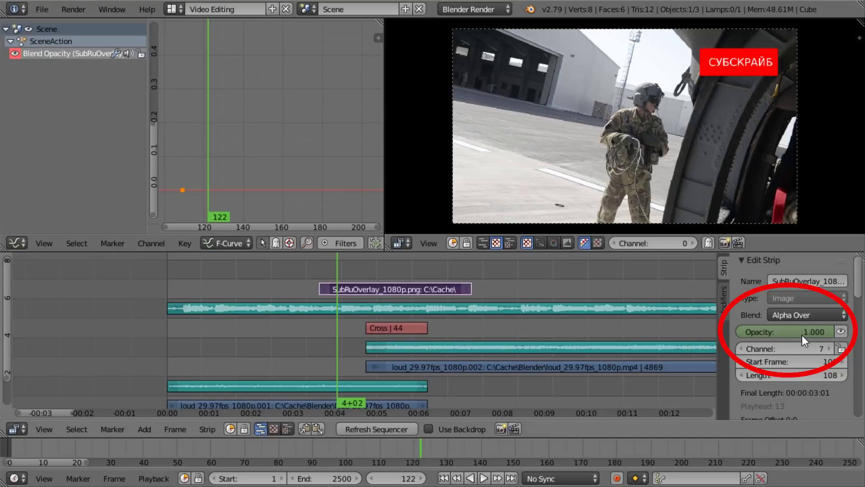
key("i")
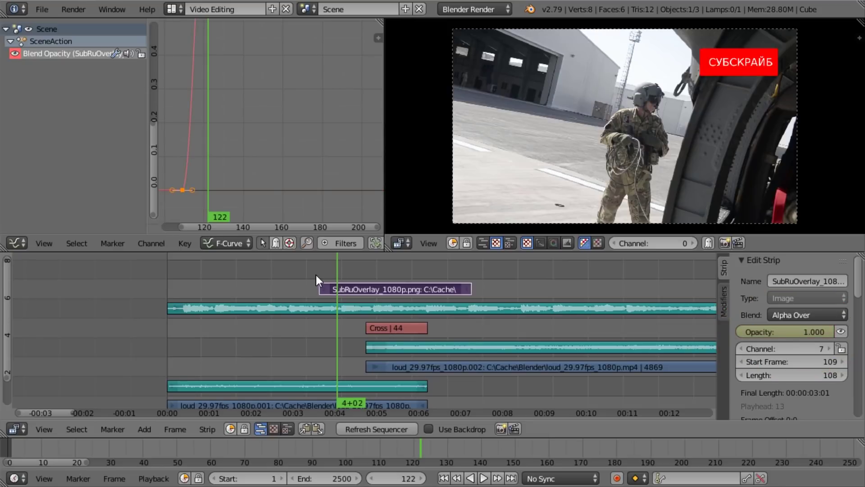
key("alt+a")
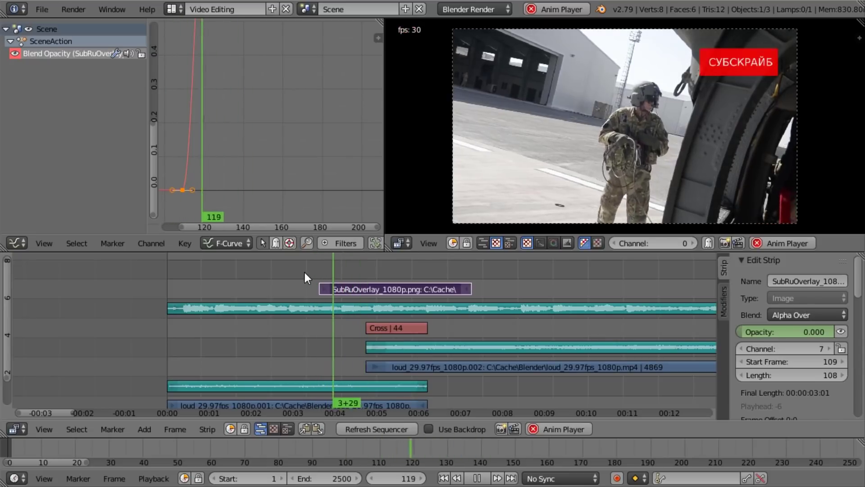
key("Escape")
Move the playhead to frame 300 and set the scene's end frame to 300
scroll(593, 275, "up", 1)
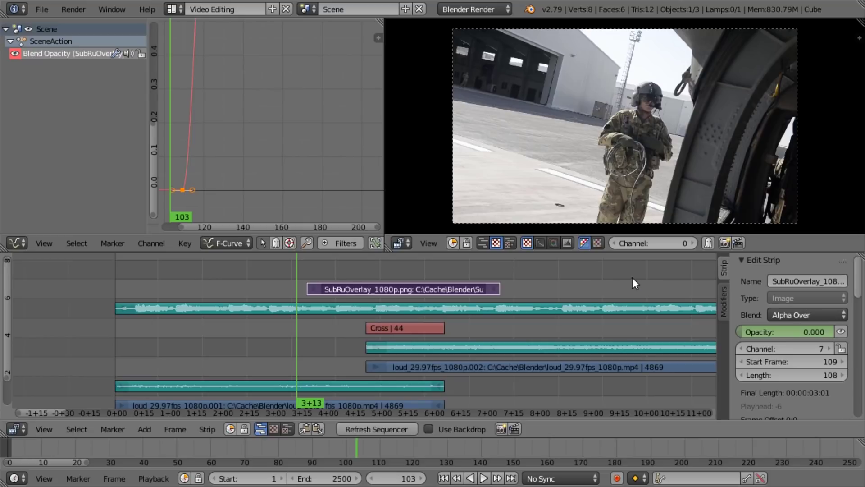
left_click(653, 289)
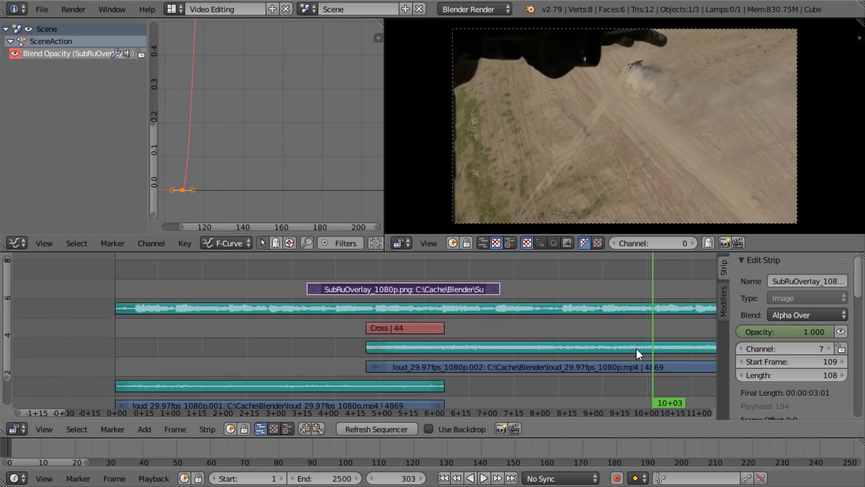
key("Left")
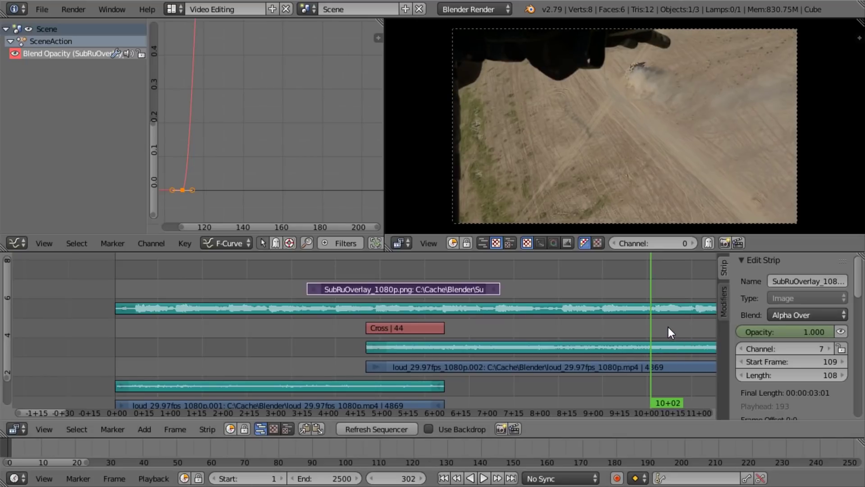
key("Left")
key("Left")
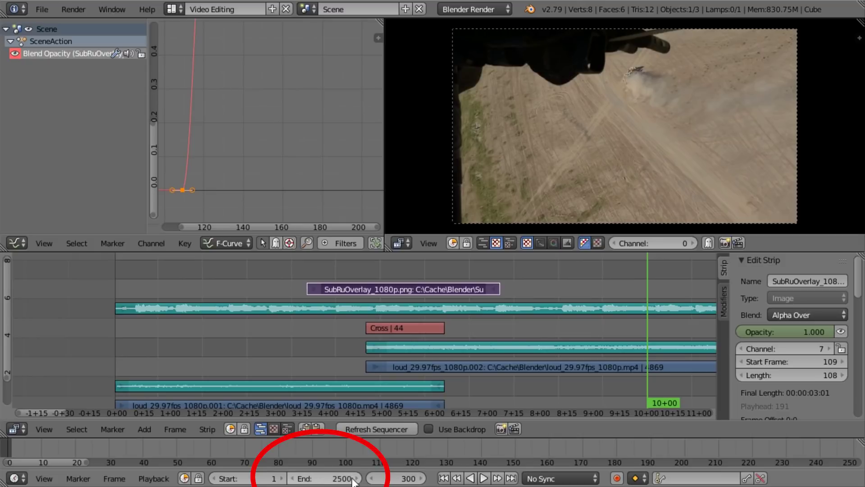
double_click(324, 478)
type("300")
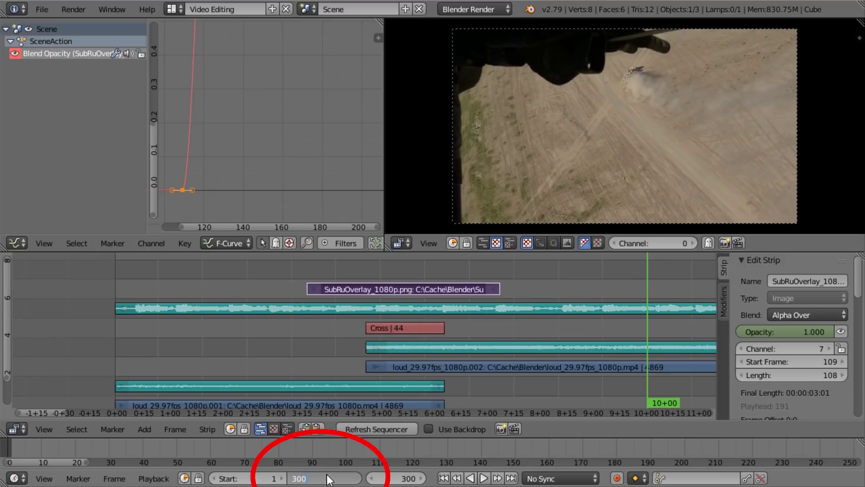
key("Return")
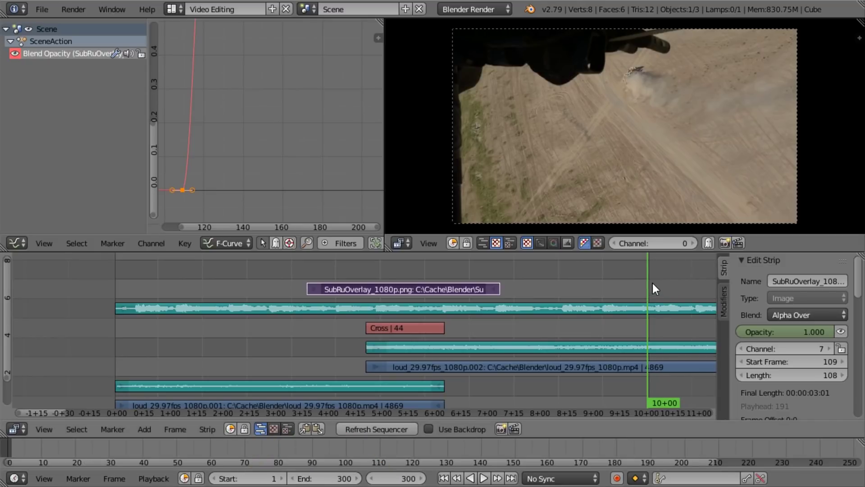
Switch the graph editor area to the Properties editor and set the render resolution scale to 100%
left_click(18, 242)
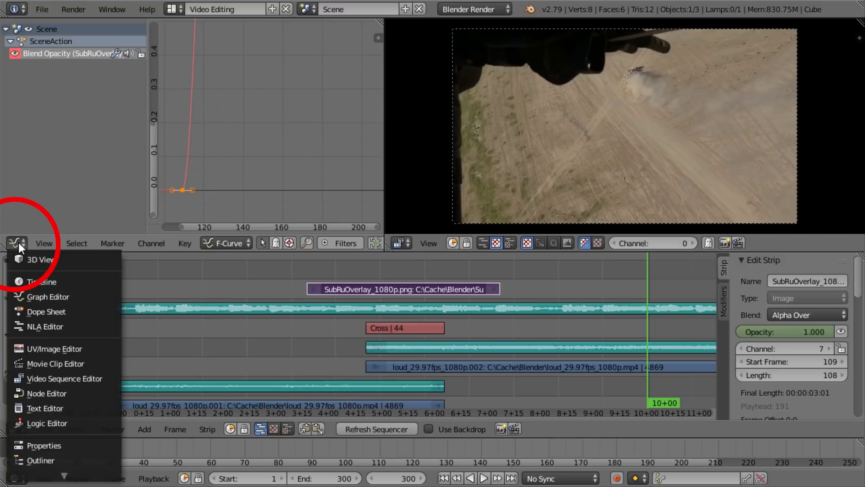
left_click(45, 445)
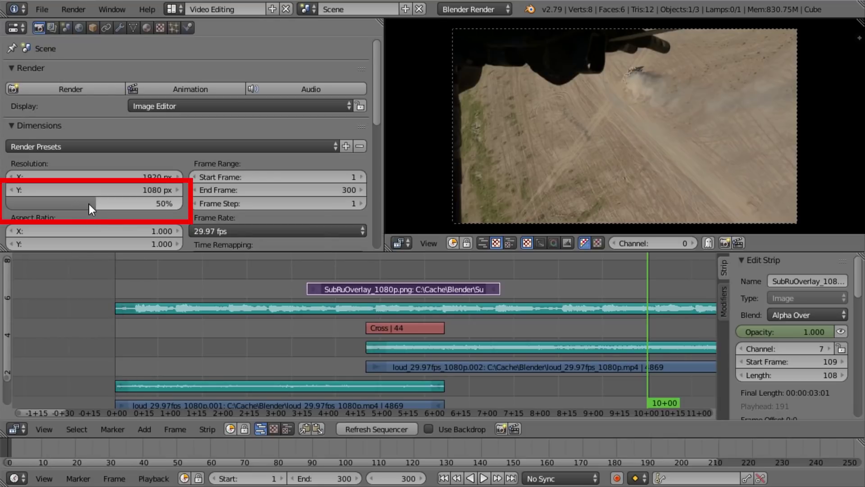
left_click_drag(97, 204, 189, 204)
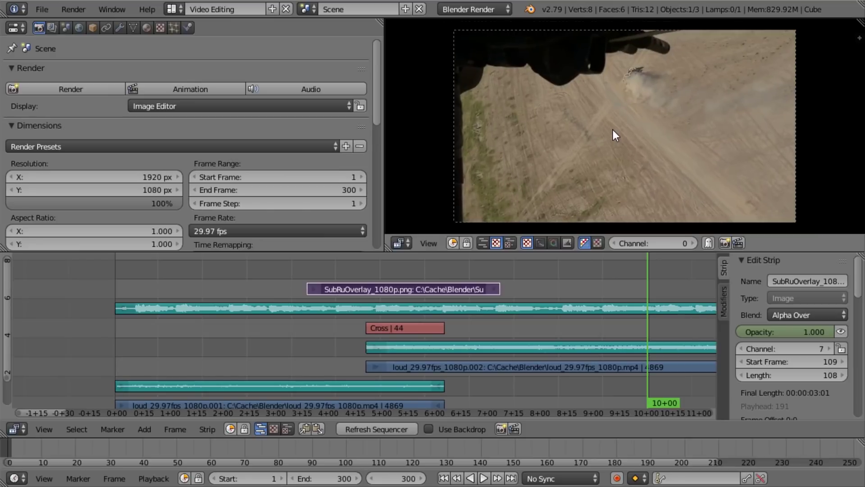
Check the resolution and frame rate of loud_29.97fps_1080p.mp4 in VLC's codec information and in the file's Windows properties
scroll(372, 118, "down", 5)
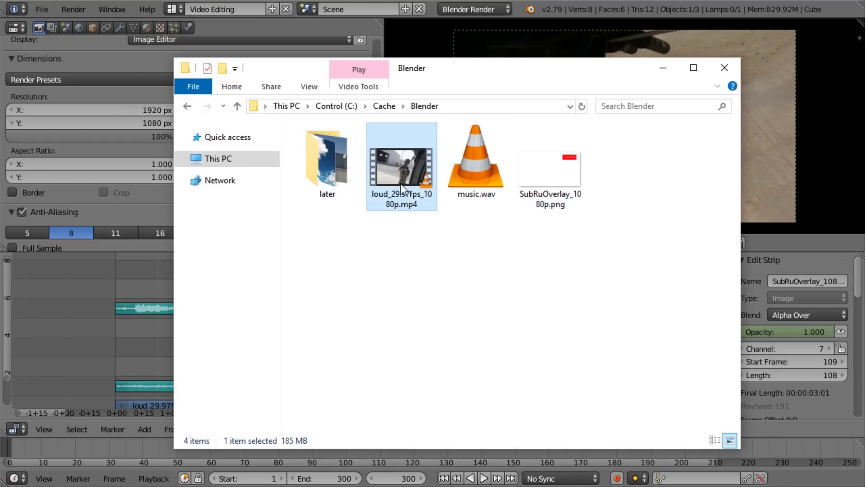
double_click(401, 188)
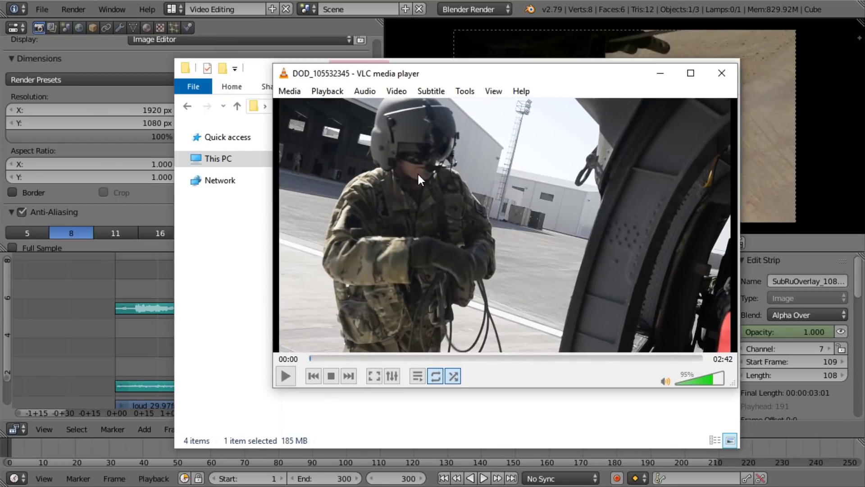
key("ctrl+i")
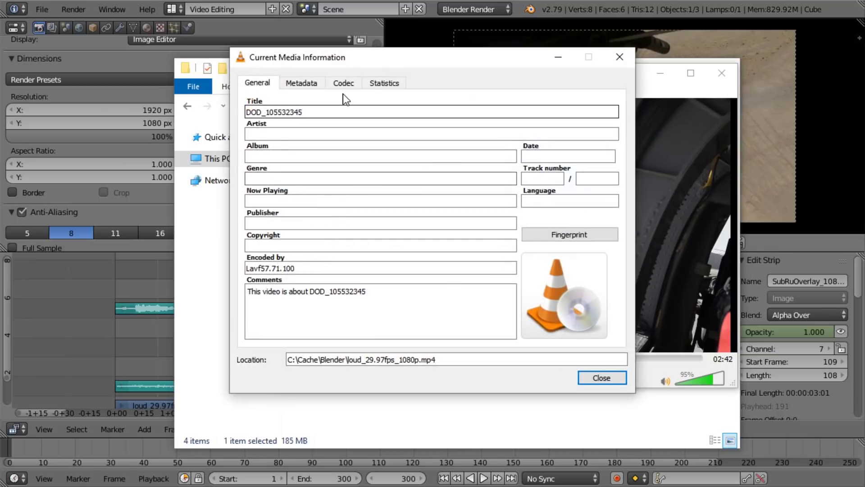
left_click(344, 83)
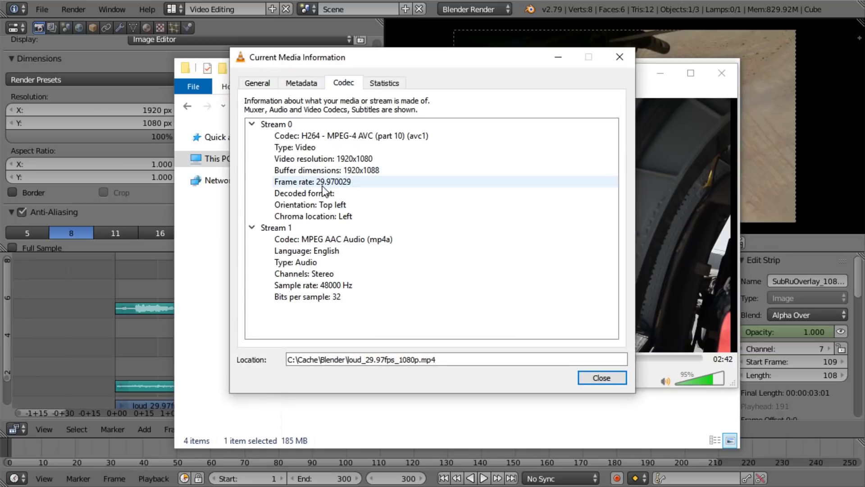
key("ctrl+q")
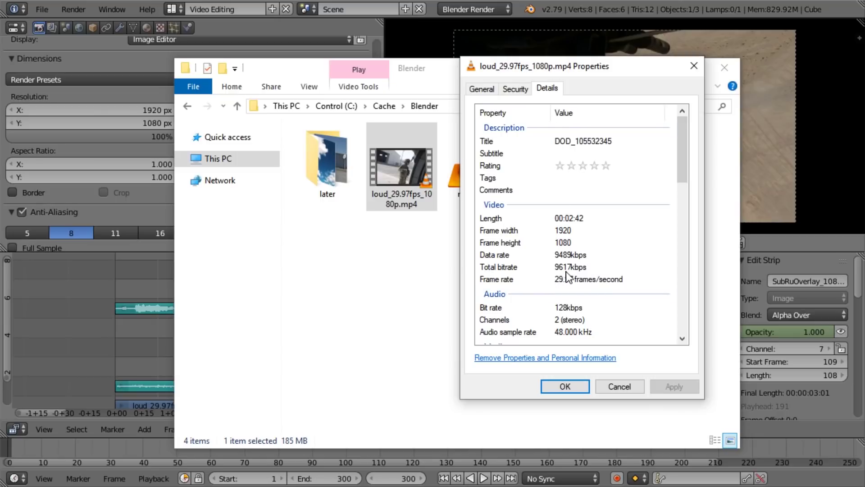
left_click(577, 283)
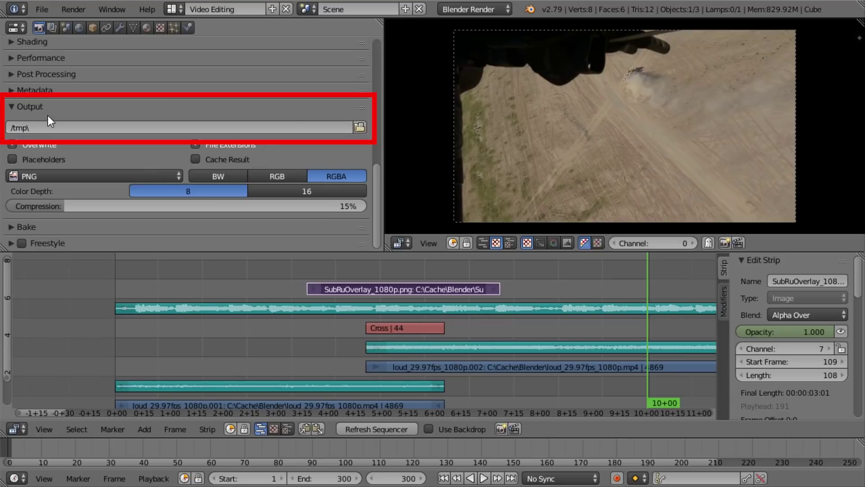
Set the render output path to C:\Cache\Blender\output
left_click(359, 127)
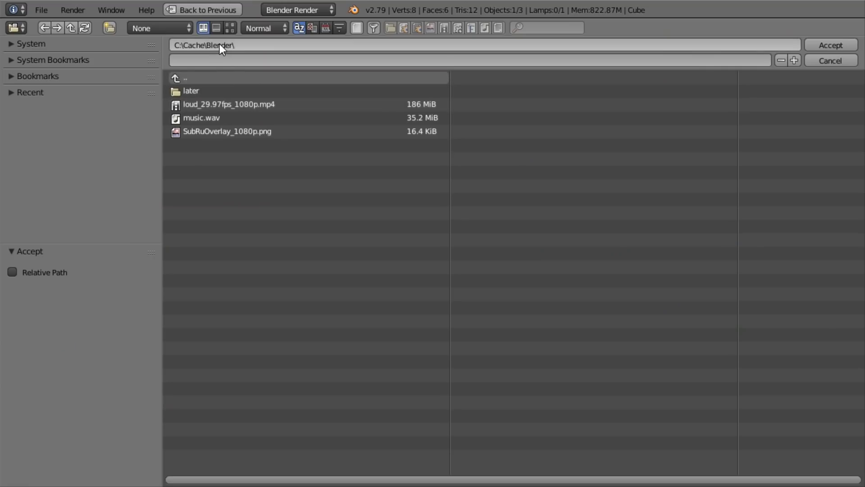
left_click(829, 45)
left_click(130, 127)
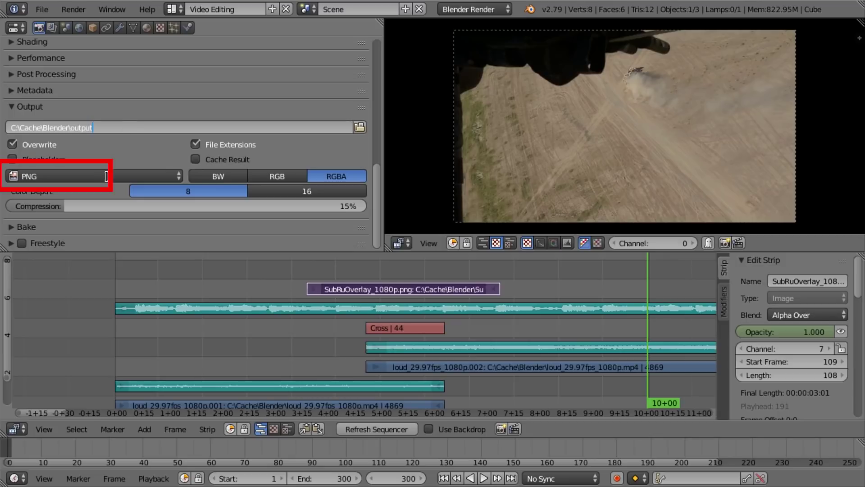
Set the output file format to FFmpeg video and expand the encoding settings
left_click(37, 176)
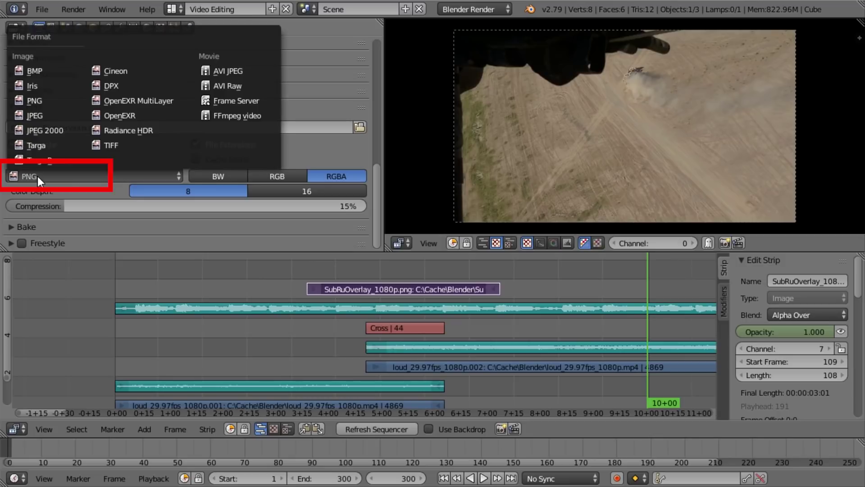
left_click(242, 118)
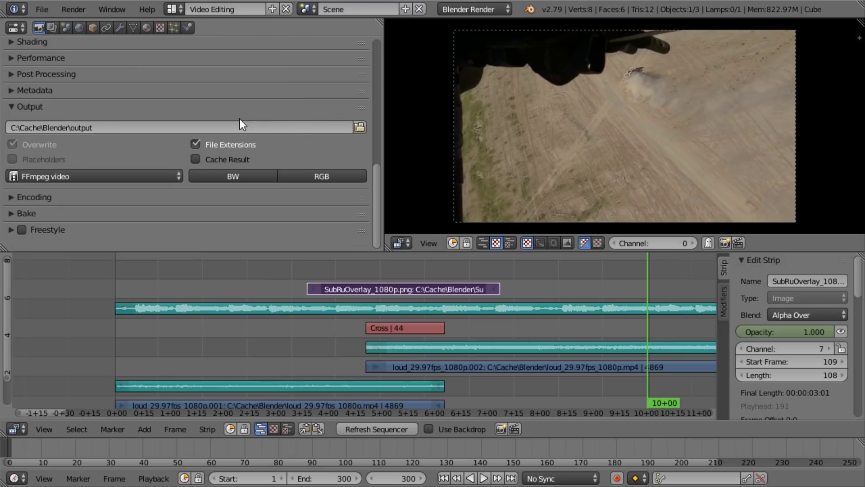
left_click(39, 197)
scroll(58, 180, "down", 4)
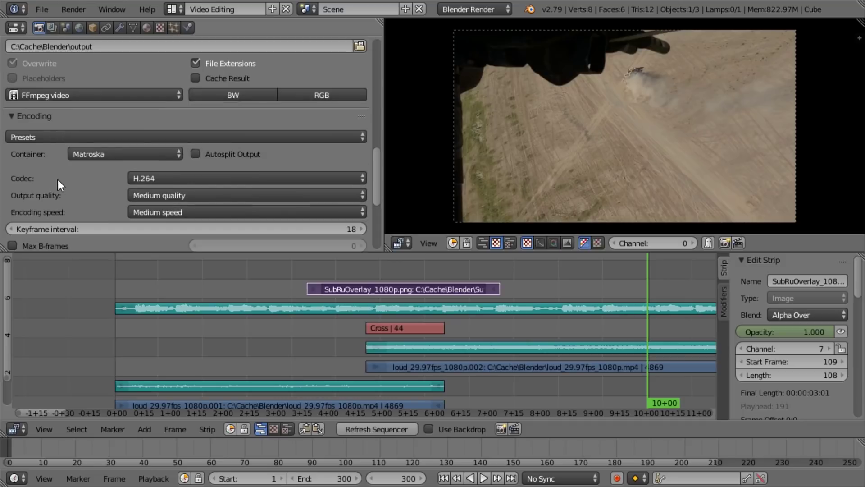
Apply the h264 in MP4 encoding preset, with High quality output and Faster encoding speed
left_click(63, 137)
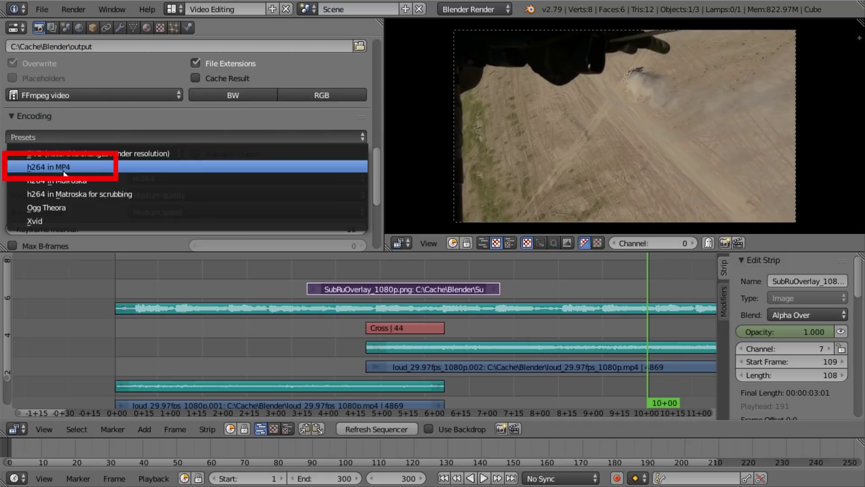
left_click(72, 168)
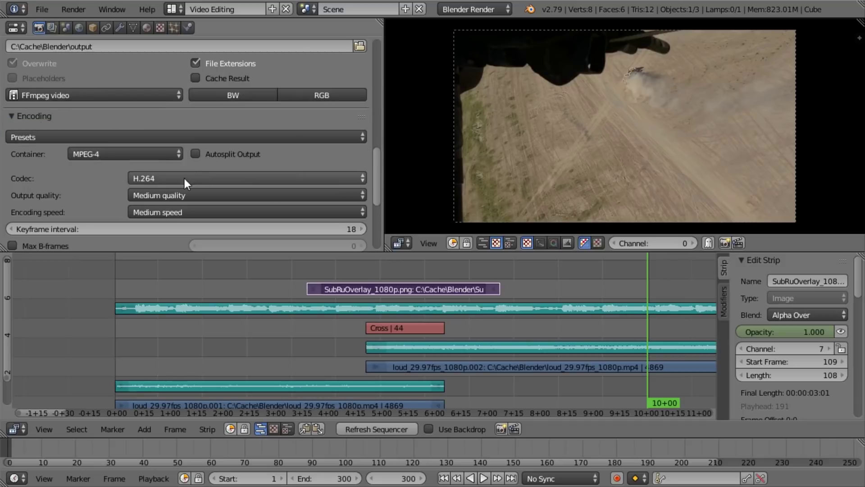
left_click(164, 195)
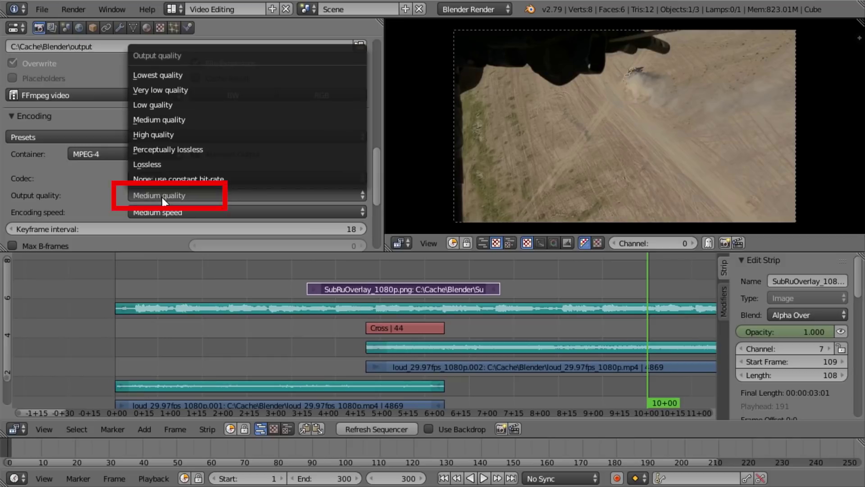
left_click(213, 138)
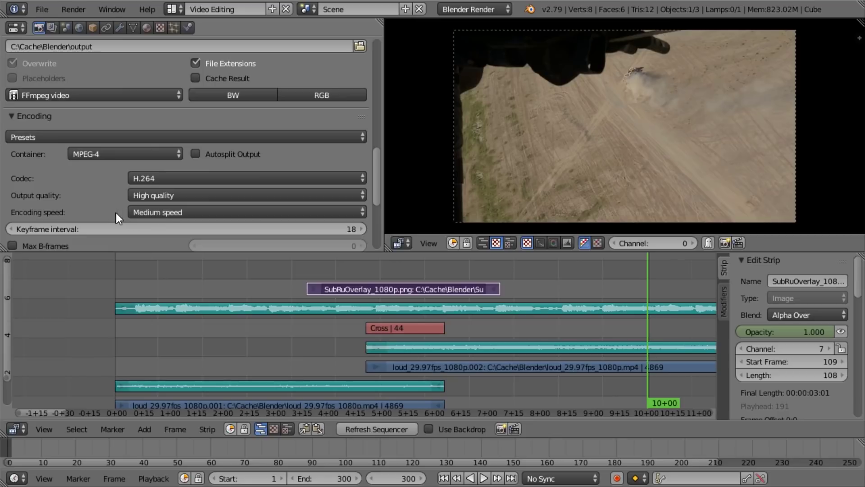
left_click(170, 212)
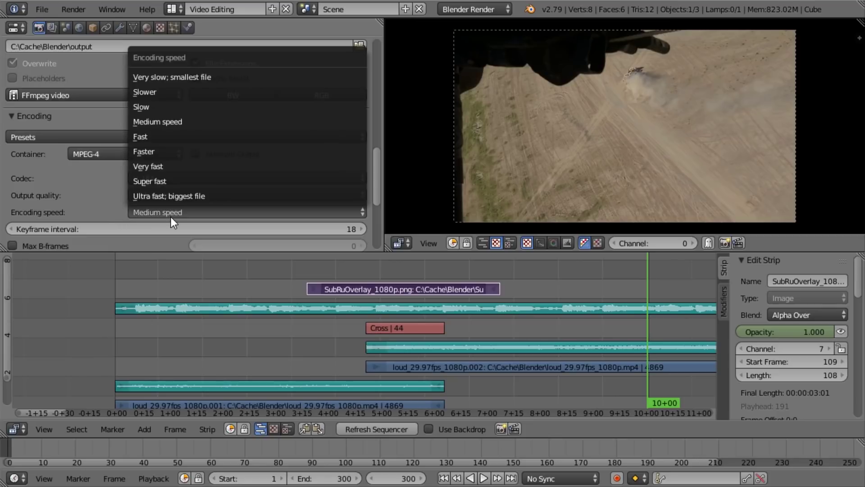
left_click(177, 152)
Render the animation to the output video and zoom out on the render result
scroll(80, 146, "down", 5)
scroll(80, 145, "up", 8)
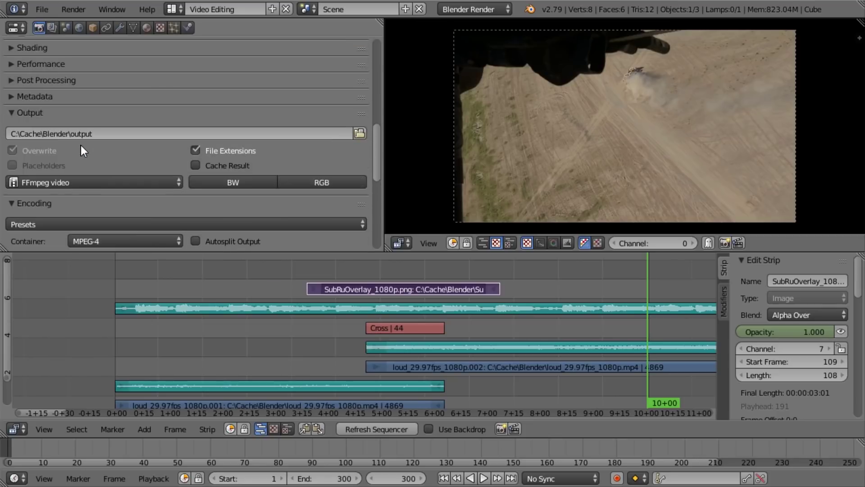
scroll(80, 145, "up", 10)
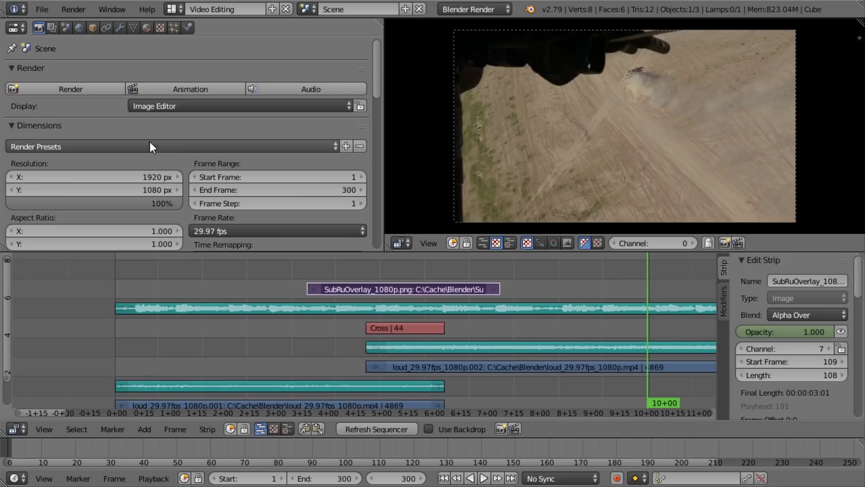
left_click(184, 87)
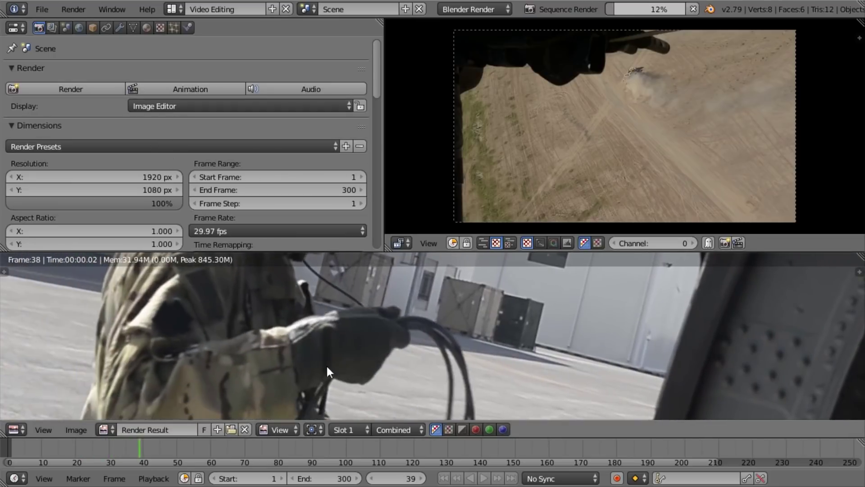
scroll(326, 366, "down", 6)
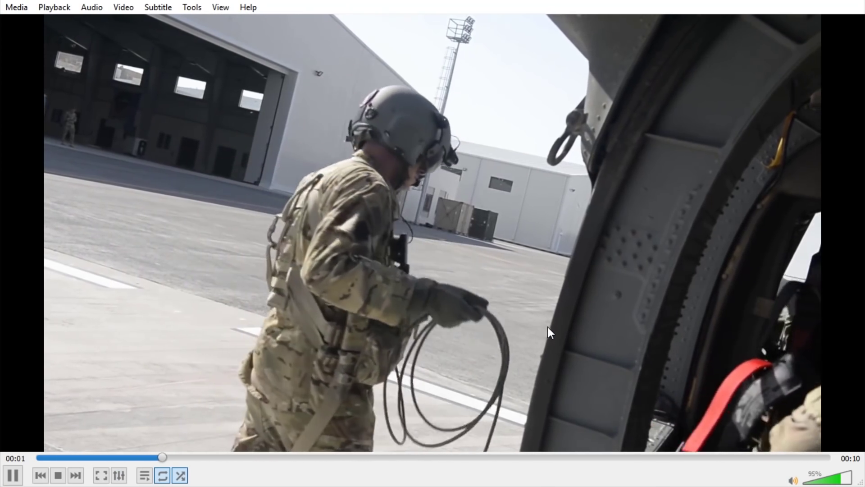
Play the rendered video in VLC at 100% volume and check its audio options
scroll(589, 291, "up", 1)
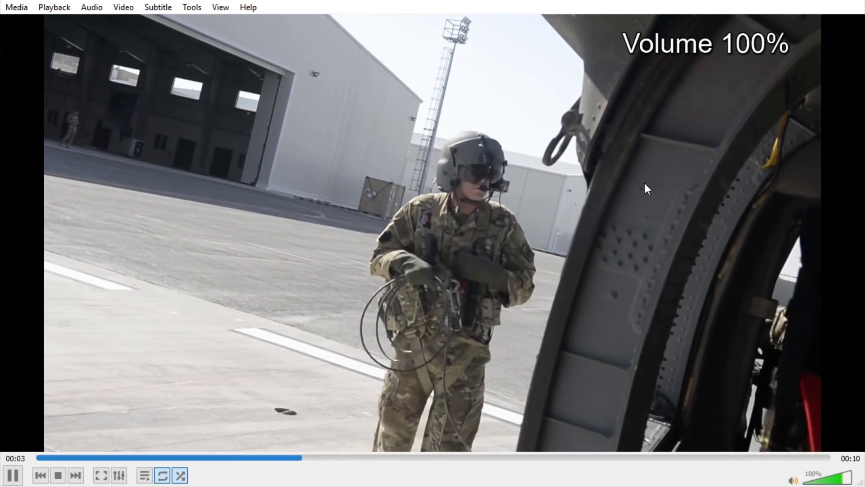
right_click(386, 197)
mouse_move(473, 286)
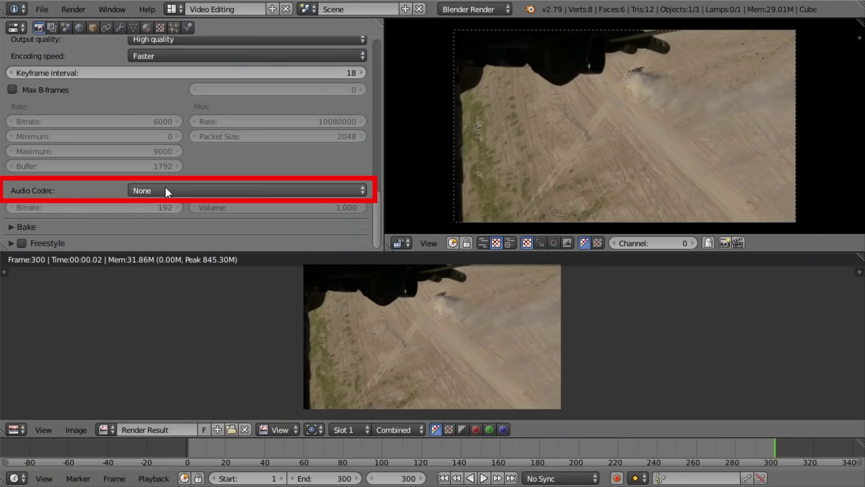
Set the output's audio codec to AAC and render the animation again
left_click(169, 195)
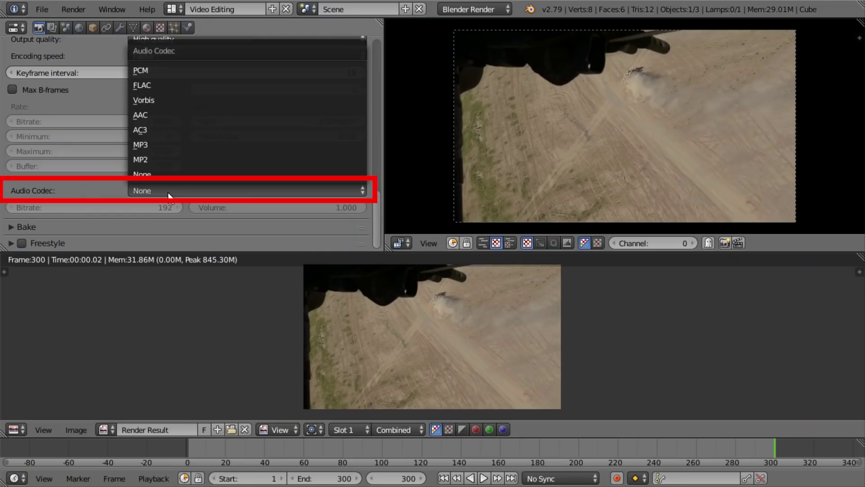
left_click(172, 115)
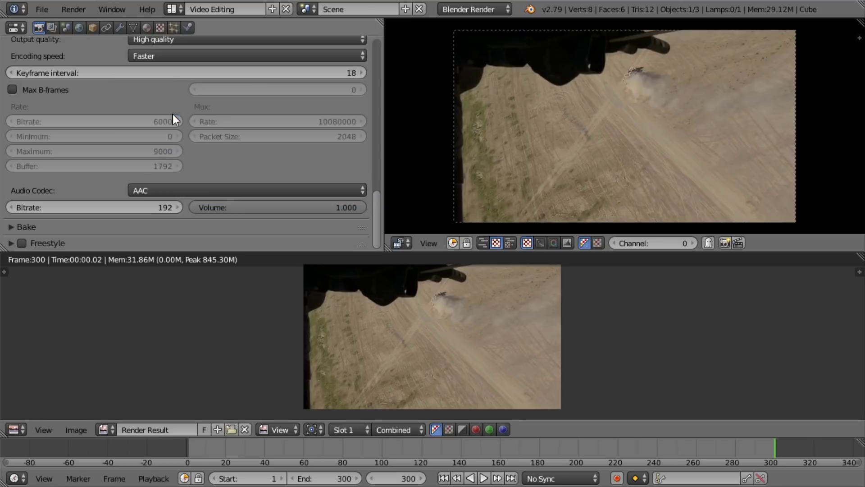
scroll(325, 63, "up", 15)
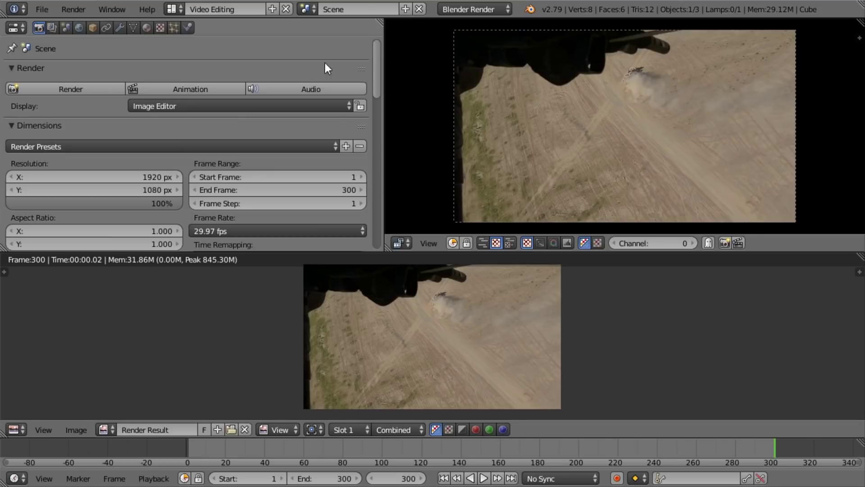
left_click(186, 88)
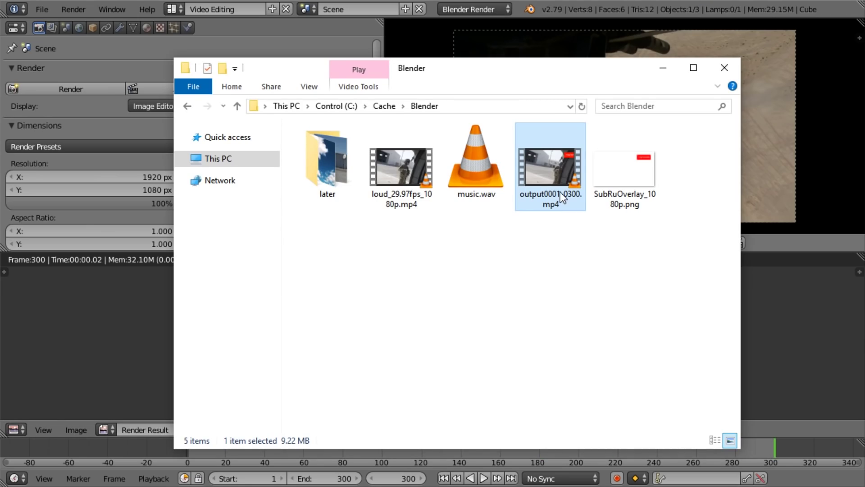
Play output0001-0300.mp4 in VLC and check that audio track Track 1 is available and selected
double_click(563, 198)
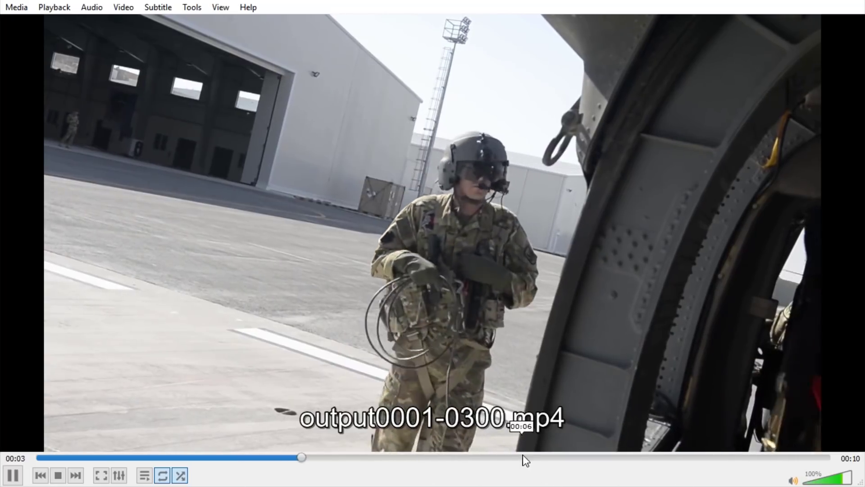
right_click(462, 202)
mouse_move(539, 296)
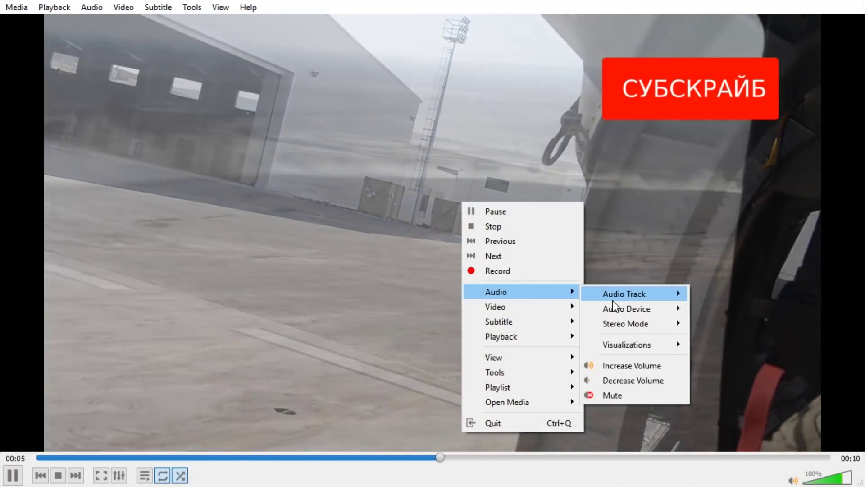
mouse_move(626, 294)
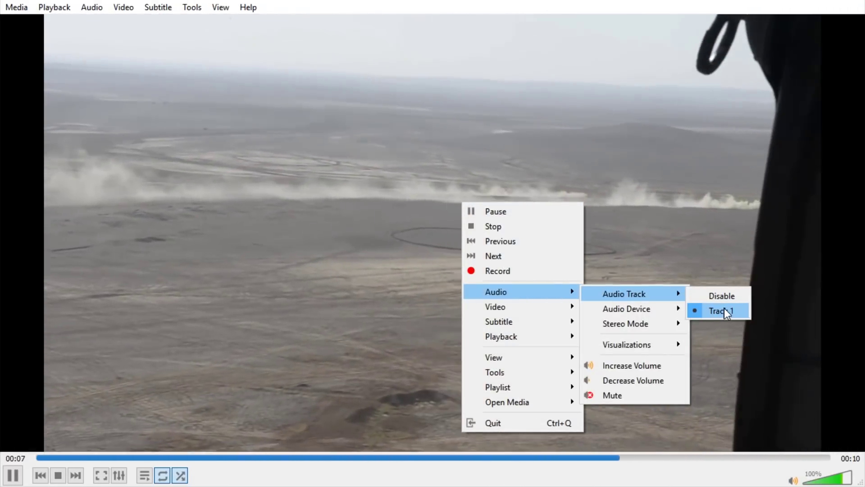
left_click(723, 308)
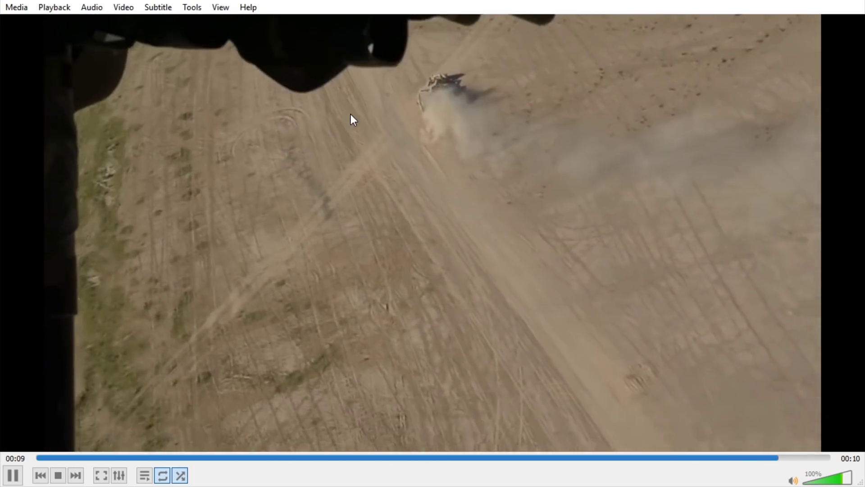